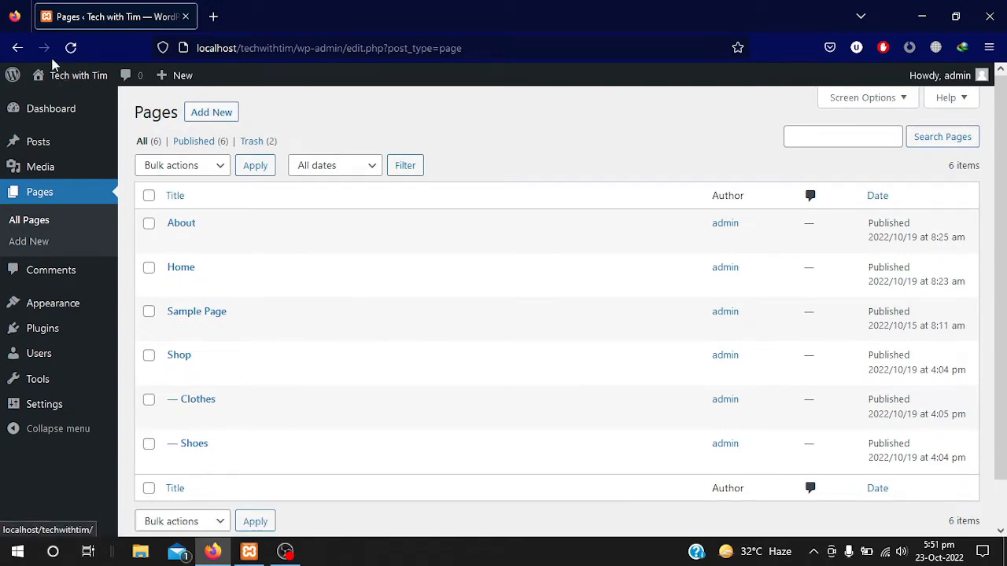
Step: Open the live site in a separate browser tab and look over its front page
{"action": "mouse_move", "coordinate": [57, 81]}
{"action": "right_click", "coordinate": [58, 101]}
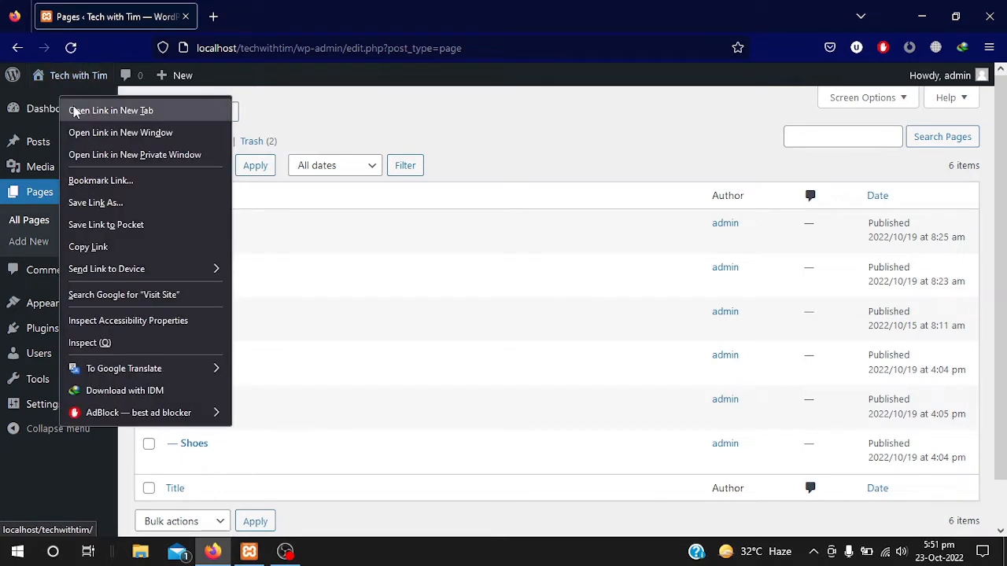
{"action": "left_click", "coordinate": [74, 109]}
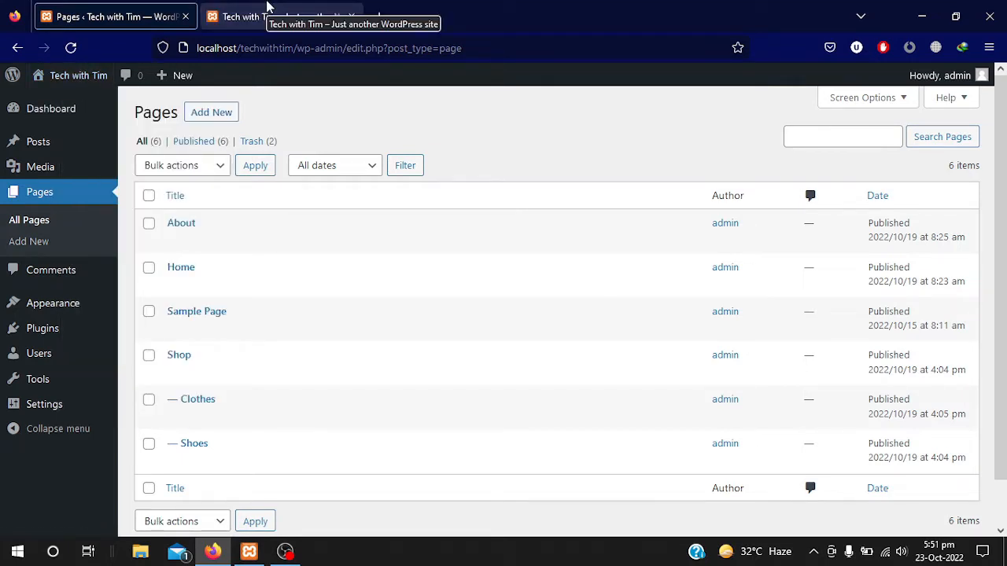
{"action": "left_click", "coordinate": [267, 6]}
{"action": "scroll", "coordinate": [209, 279], "scroll_direction": "down", "scroll_amount": 1}
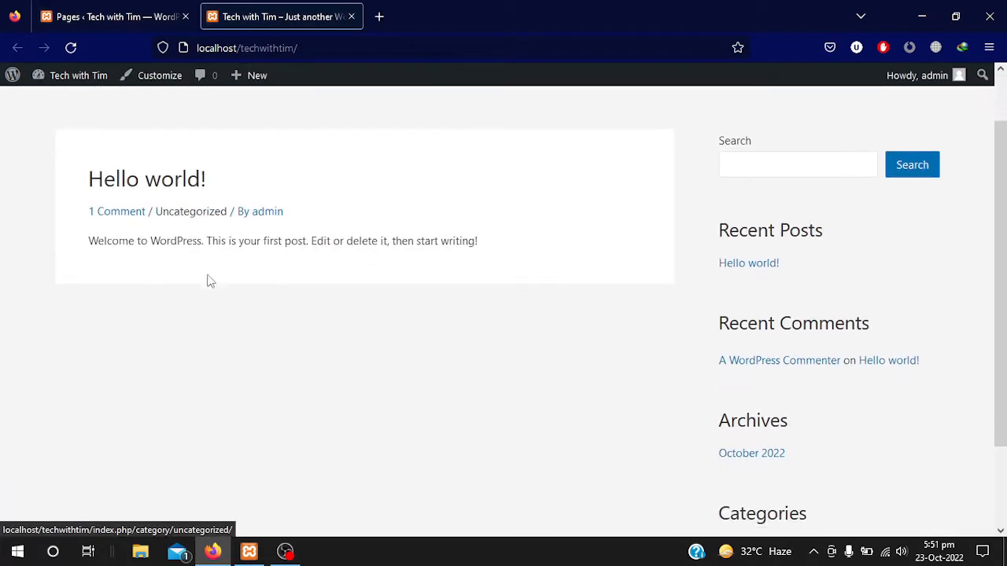
{"action": "scroll", "coordinate": [208, 280], "scroll_direction": "up", "scroll_amount": 1}
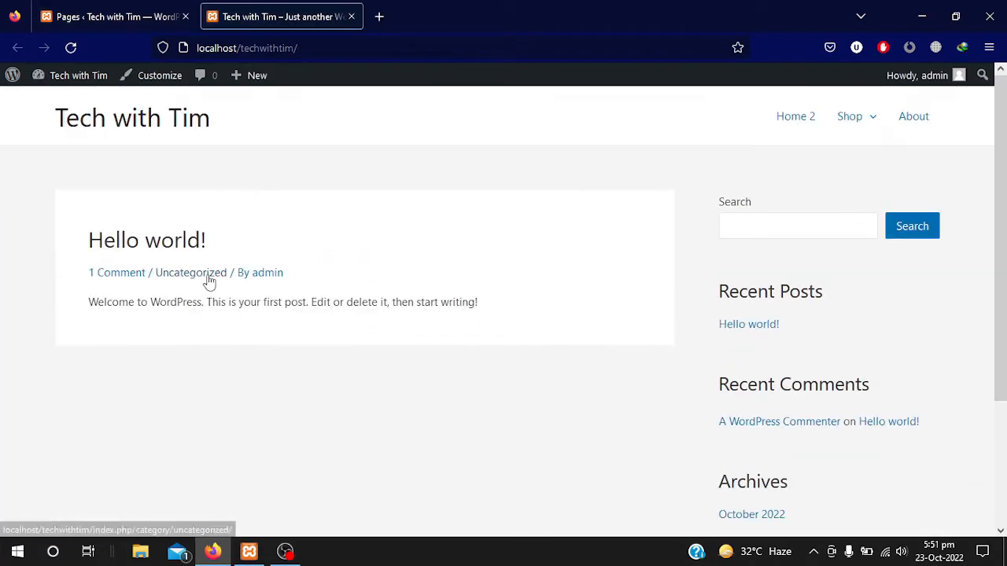
Step: View the live Home 2 page from the site navigation, close it and return to the admin list of pages
{"action": "left_click", "coordinate": [802, 119]}
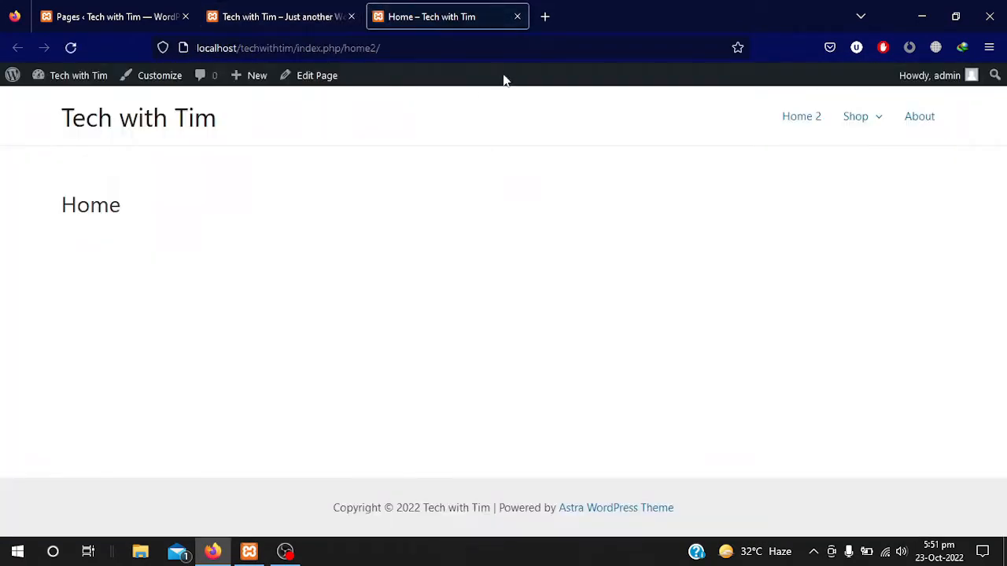
{"action": "left_click", "coordinate": [277, 9]}
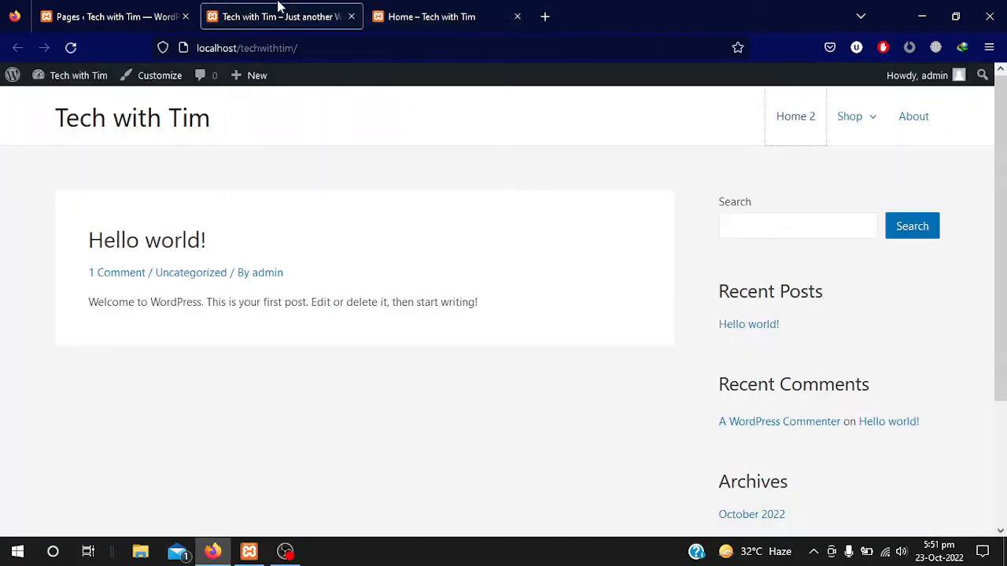
{"action": "left_click", "coordinate": [518, 17]}
{"action": "key", "text": "ctrl+Page_Up"}
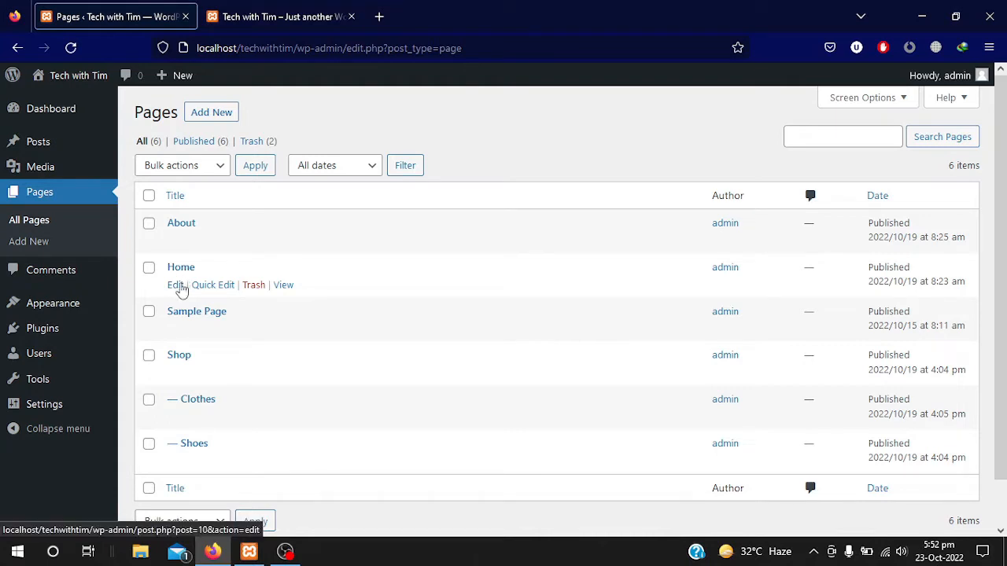
Step: Open the Home page for editing and dismiss the autosave notice
{"action": "left_click", "coordinate": [175, 286]}
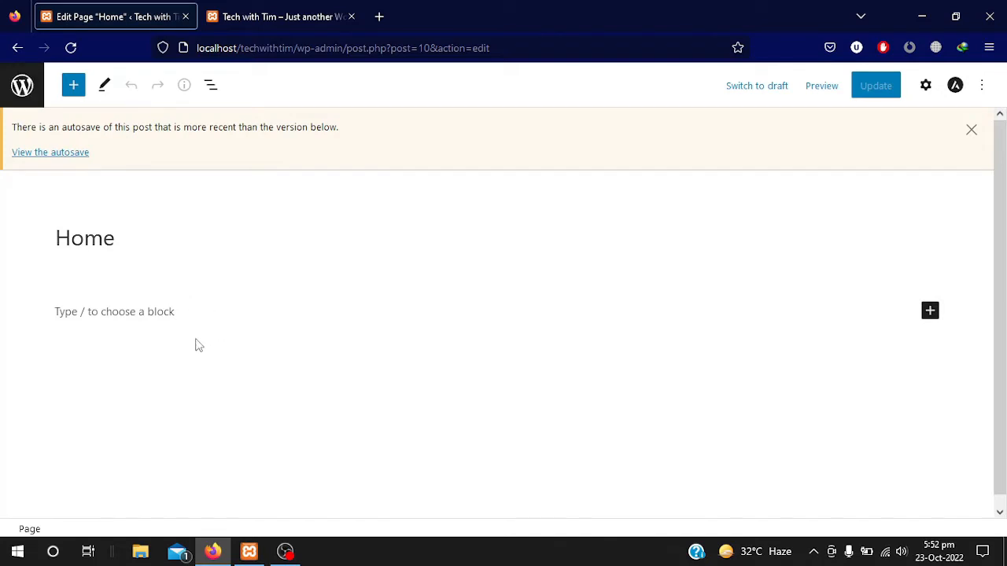
{"action": "left_click", "coordinate": [150, 312]}
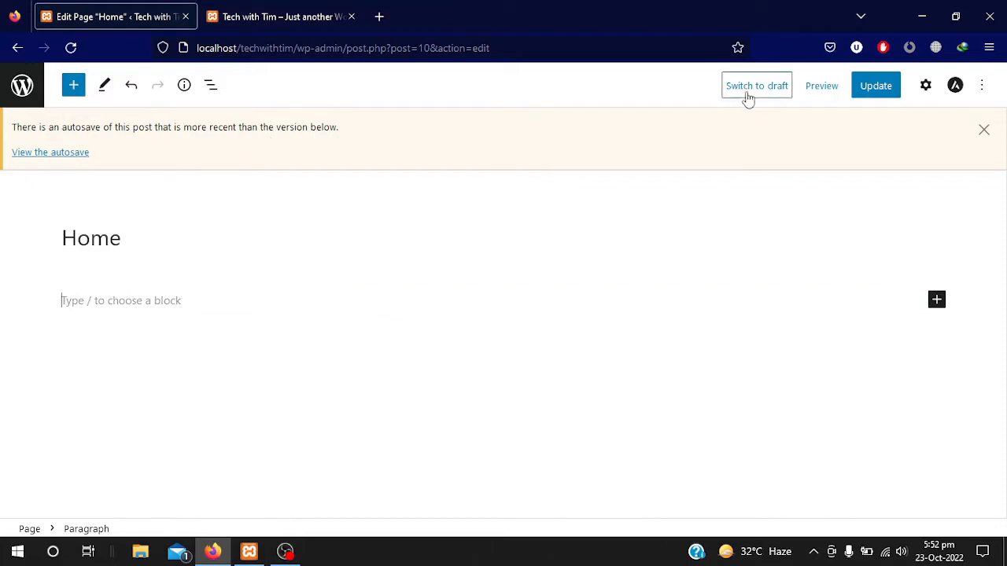
{"action": "left_click", "coordinate": [985, 131]}
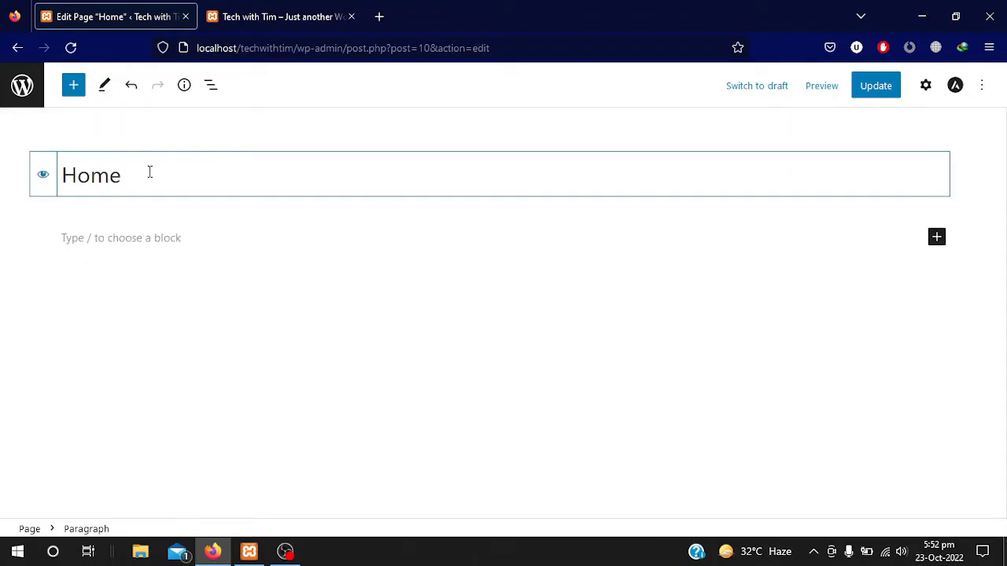
{"action": "left_click", "coordinate": [68, 181]}
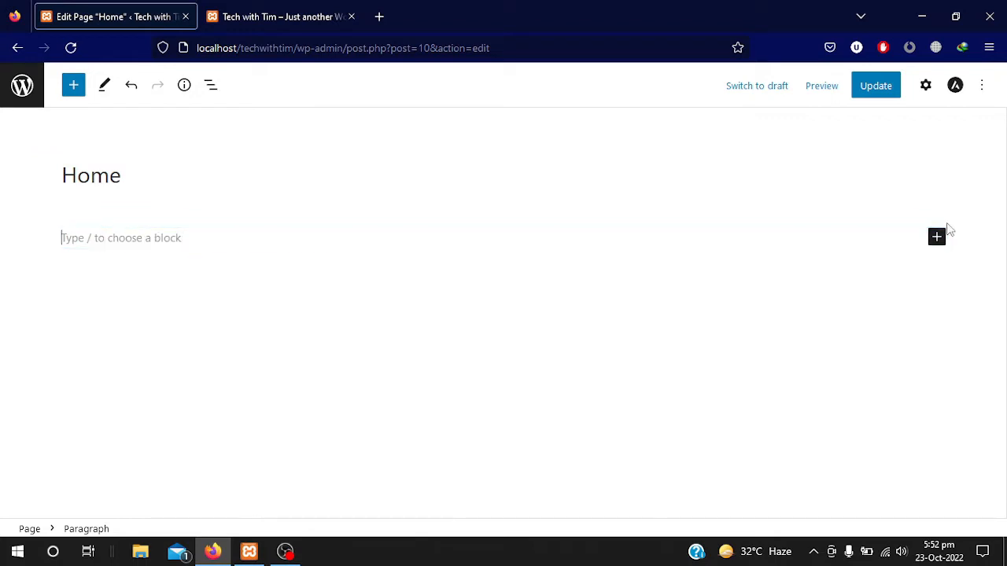
Step: Insert a Heading block below the Home page title and set its level to H1
{"action": "left_click", "coordinate": [938, 239]}
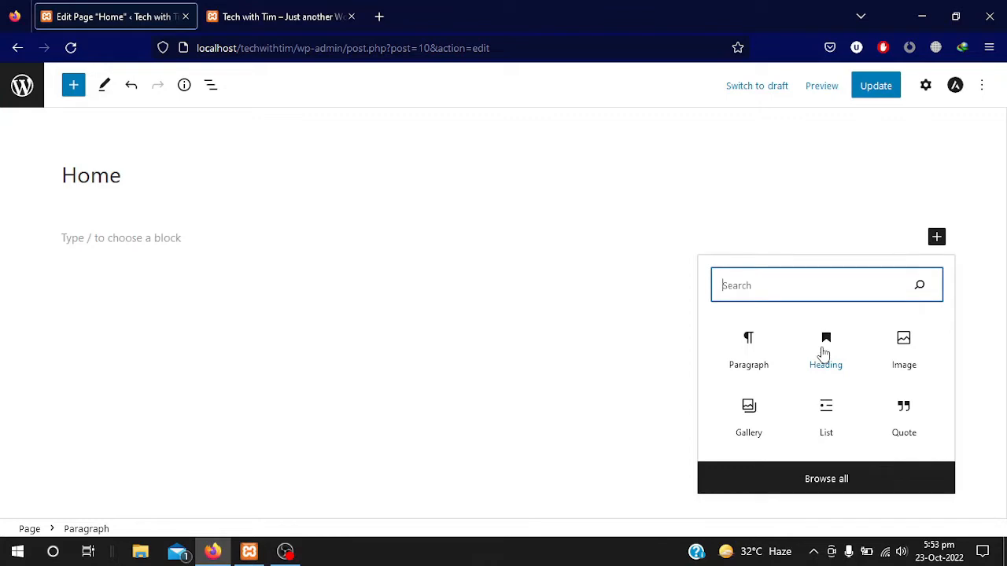
{"action": "left_click", "coordinate": [824, 354]}
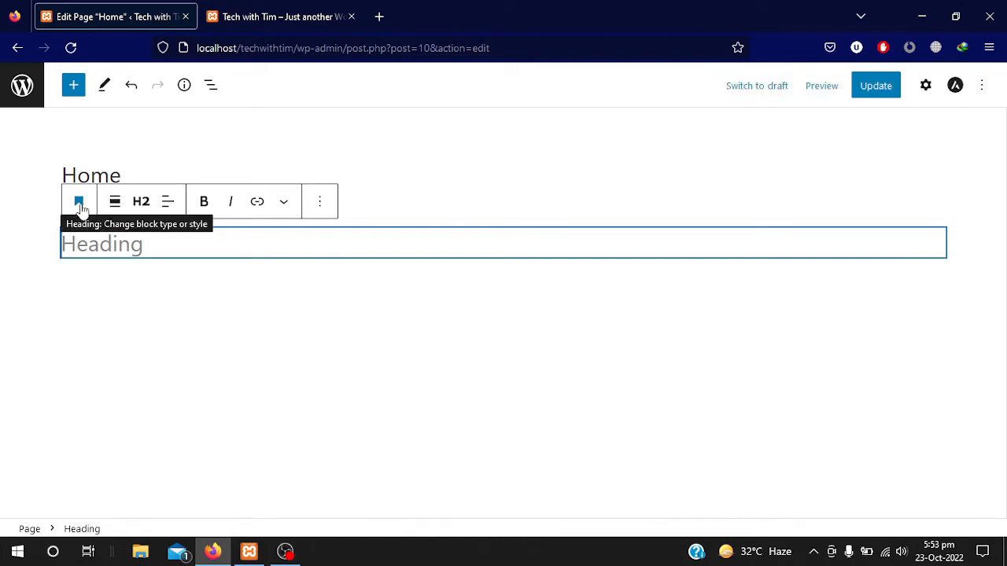
{"action": "left_click", "coordinate": [139, 207]}
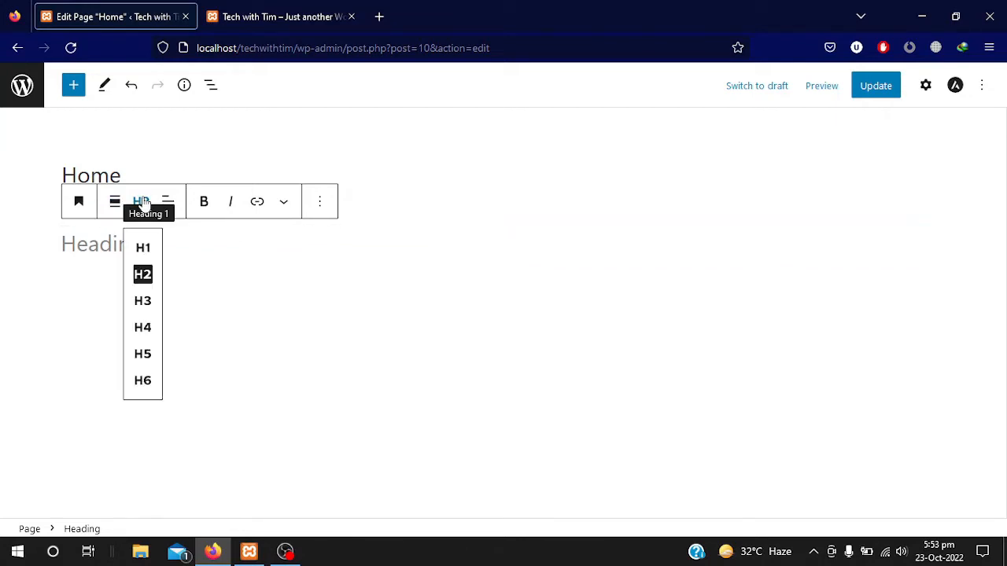
{"action": "left_click", "coordinate": [144, 249]}
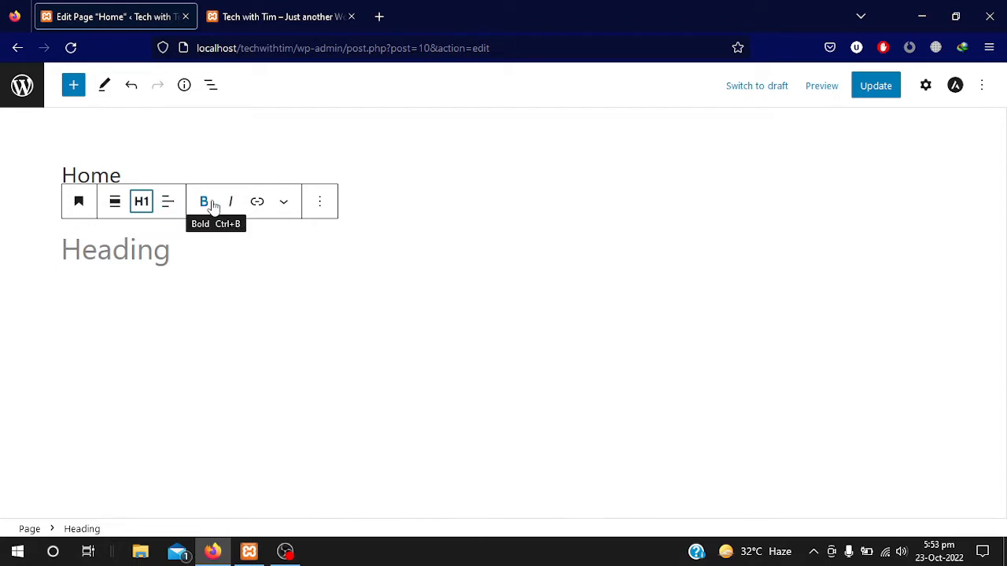
{"action": "left_click", "coordinate": [285, 205]}
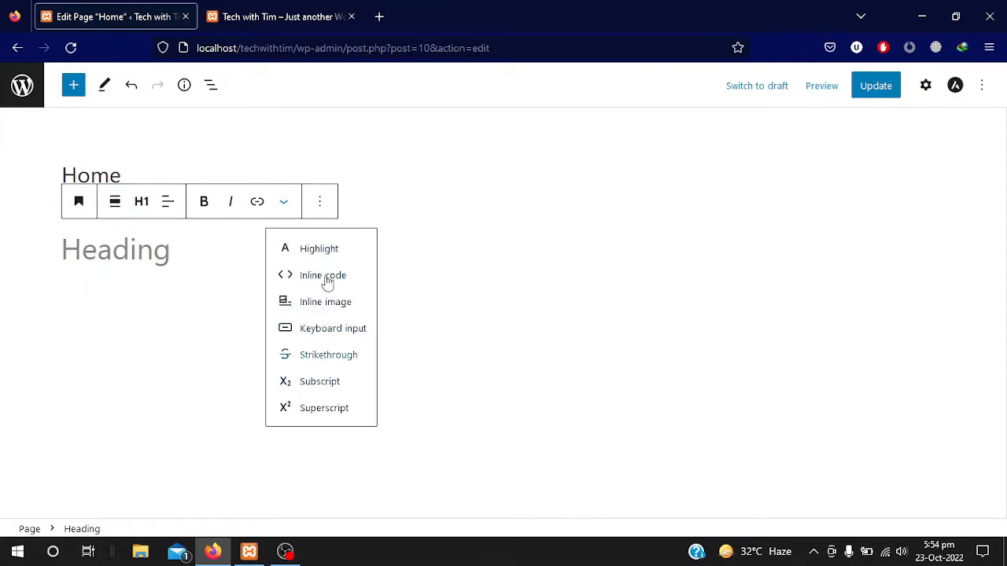
{"action": "left_click", "coordinate": [321, 203]}
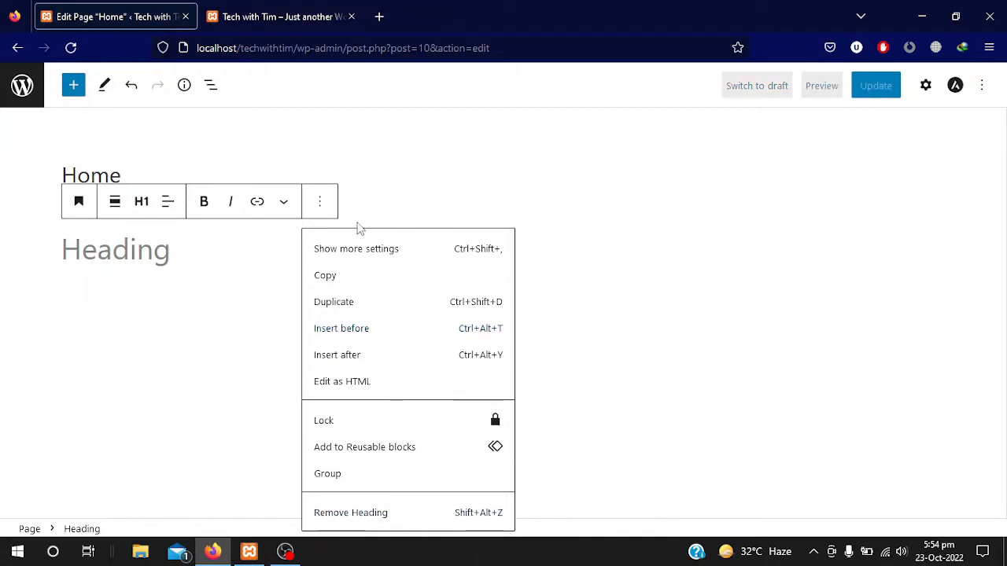
Step: Enter "Welcome to Tech with Tim" as the heading text and update the page
{"action": "left_click", "coordinate": [218, 252]}
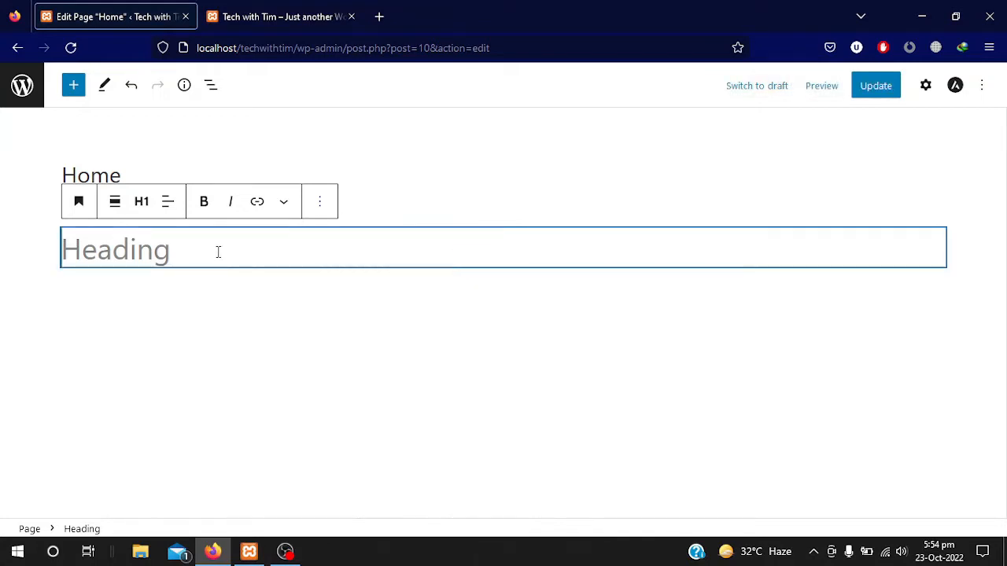
{"action": "type", "text": "We"}
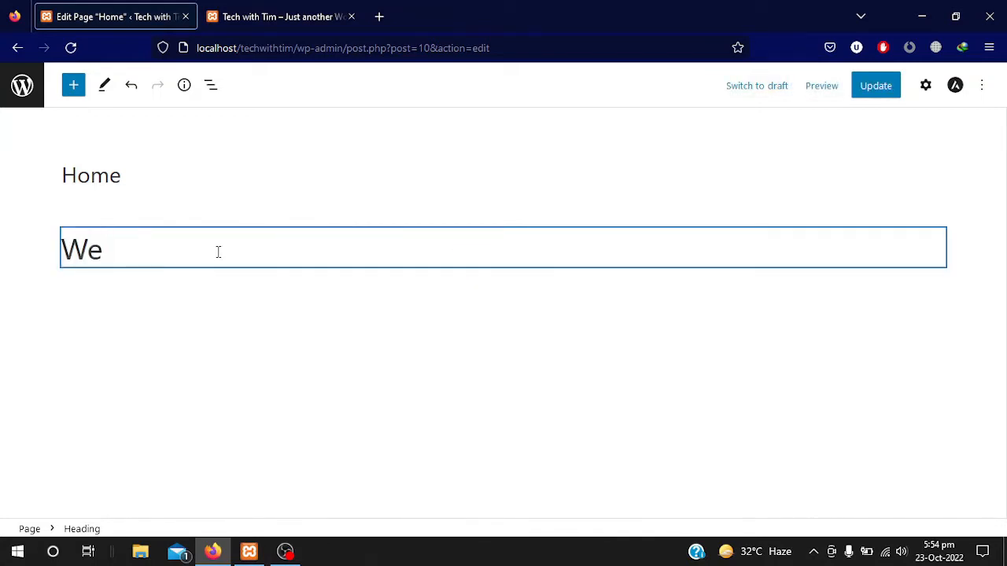
{"action": "type", "text": "lcom"}
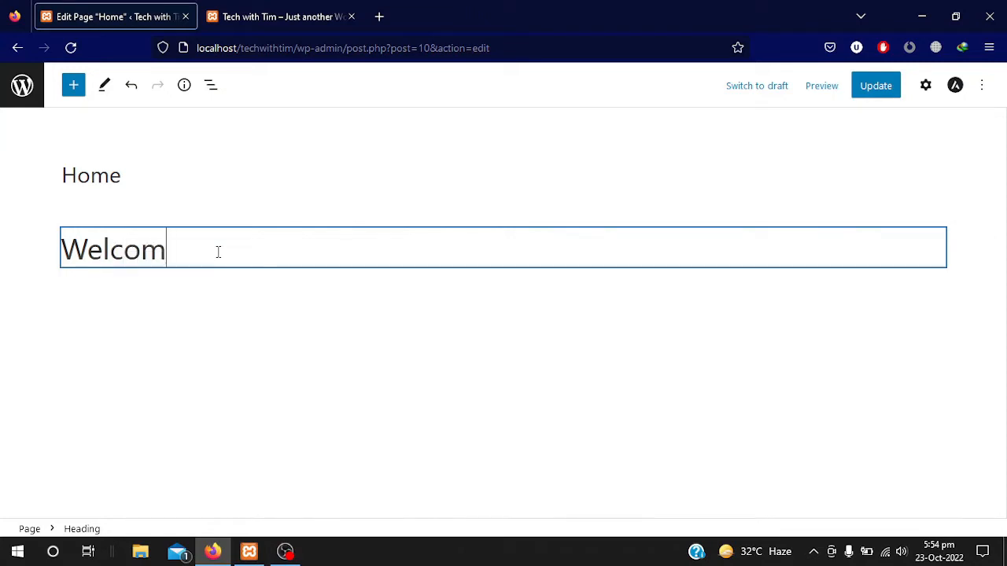
{"action": "type", "text": "e to Tech w"}
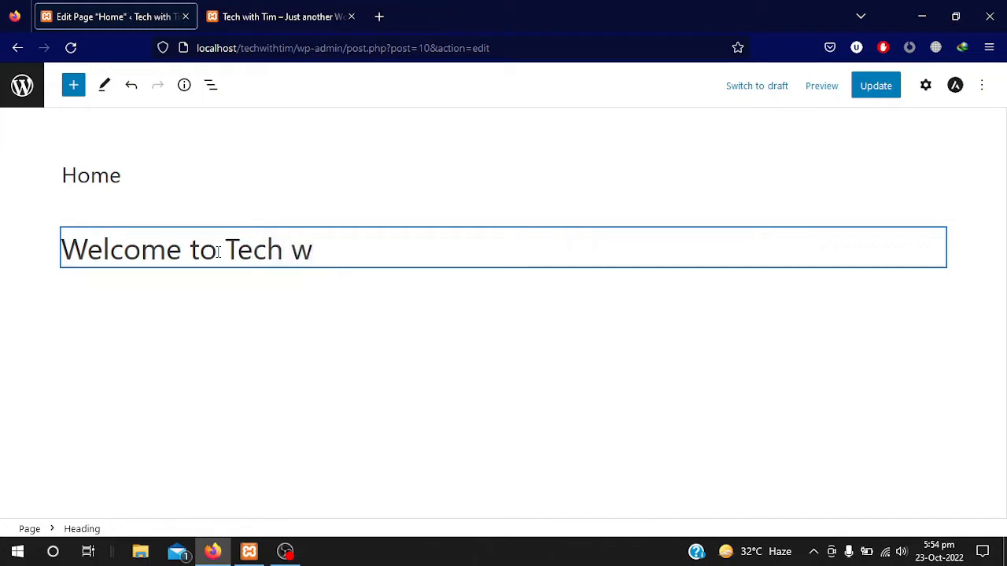
{"action": "type", "text": "ith Tim"}
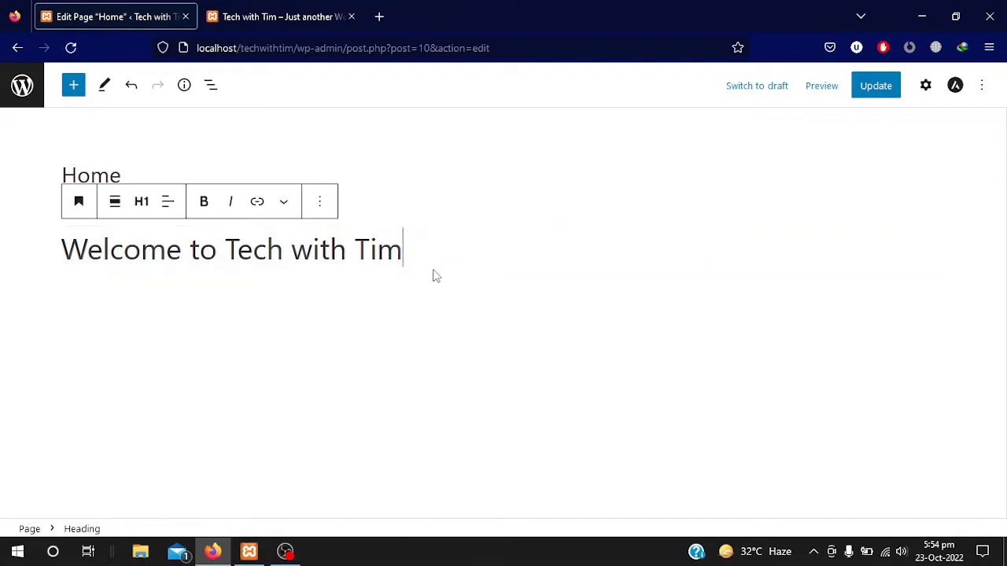
{"action": "left_click", "coordinate": [880, 88]}
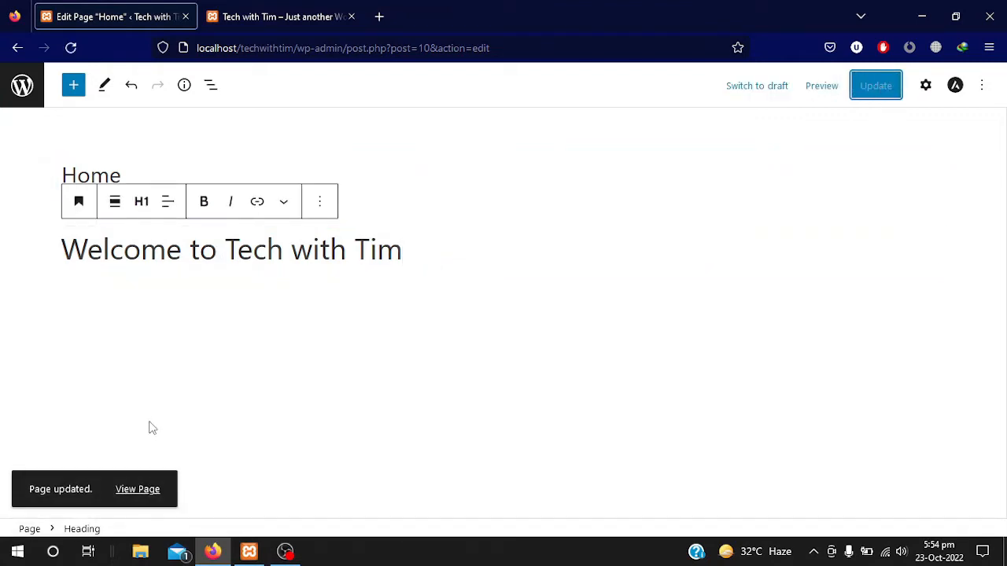
Step: Open the live Home 2 page in a separate tab, close the old front page tab and compare the published heading with the editor
{"action": "left_click", "coordinate": [220, 16]}
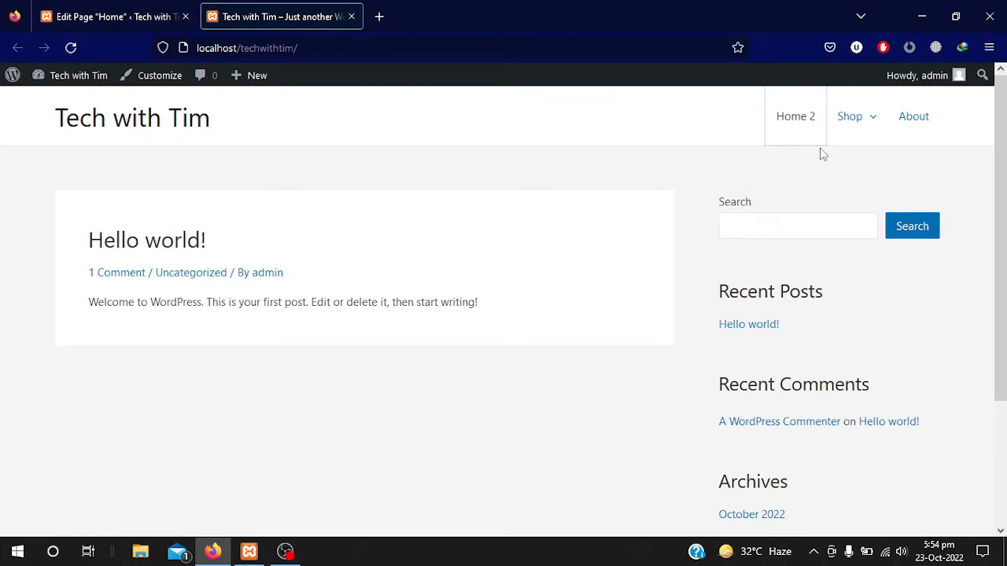
{"action": "middle_click", "coordinate": [792, 126]}
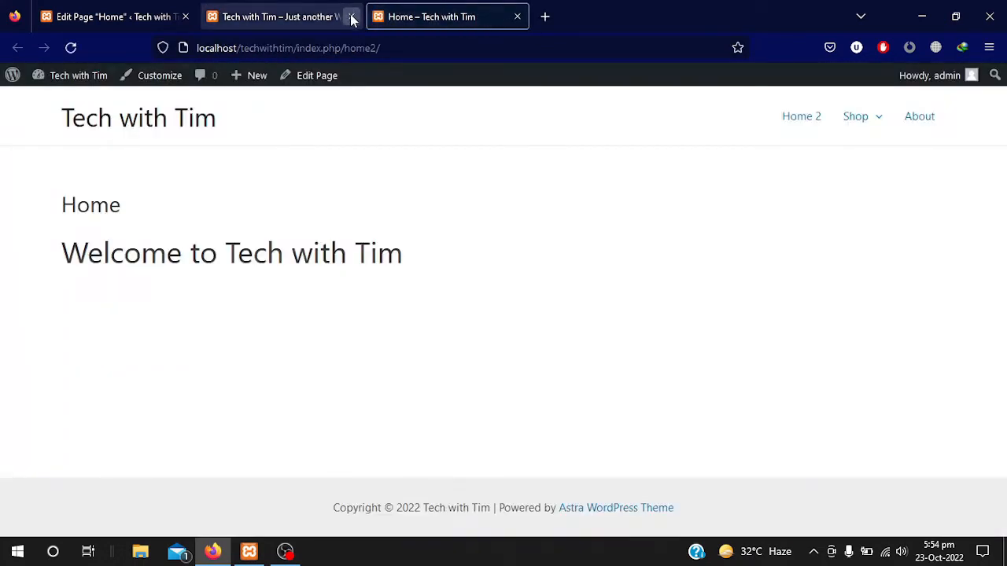
{"action": "left_click", "coordinate": [350, 16]}
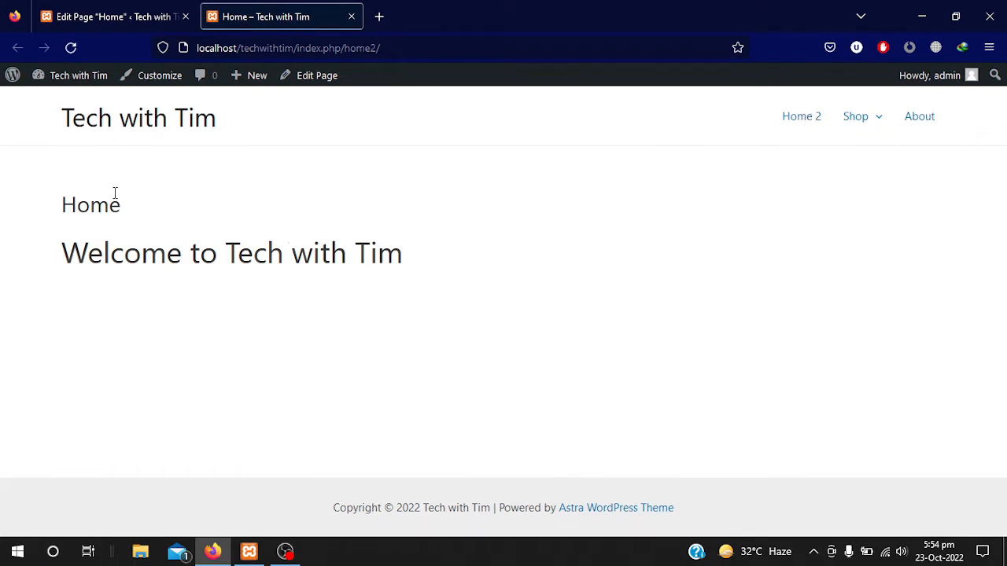
{"action": "left_click_drag", "start_coordinate": [67, 253], "coordinate": [475, 290]}
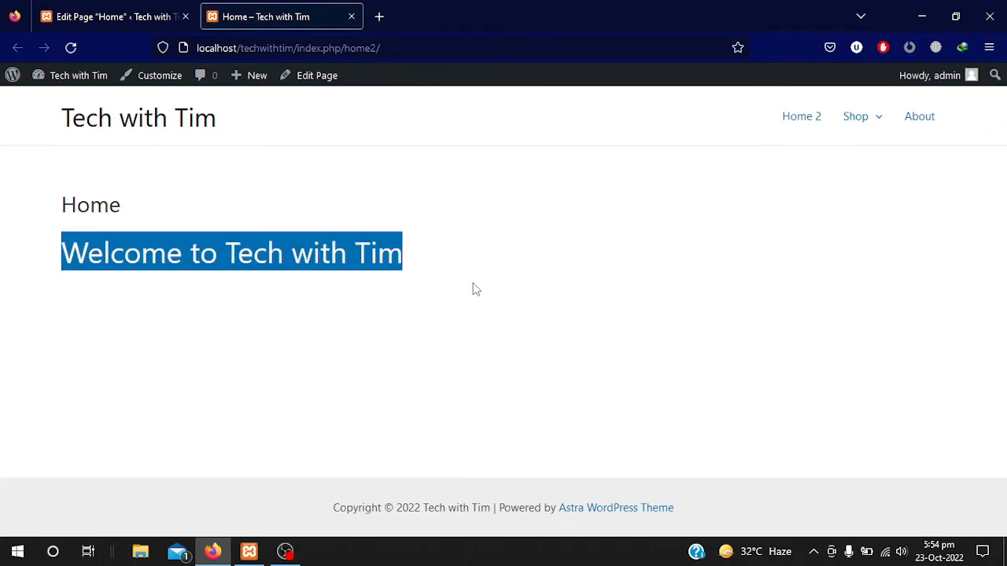
{"action": "left_click", "coordinate": [240, 240]}
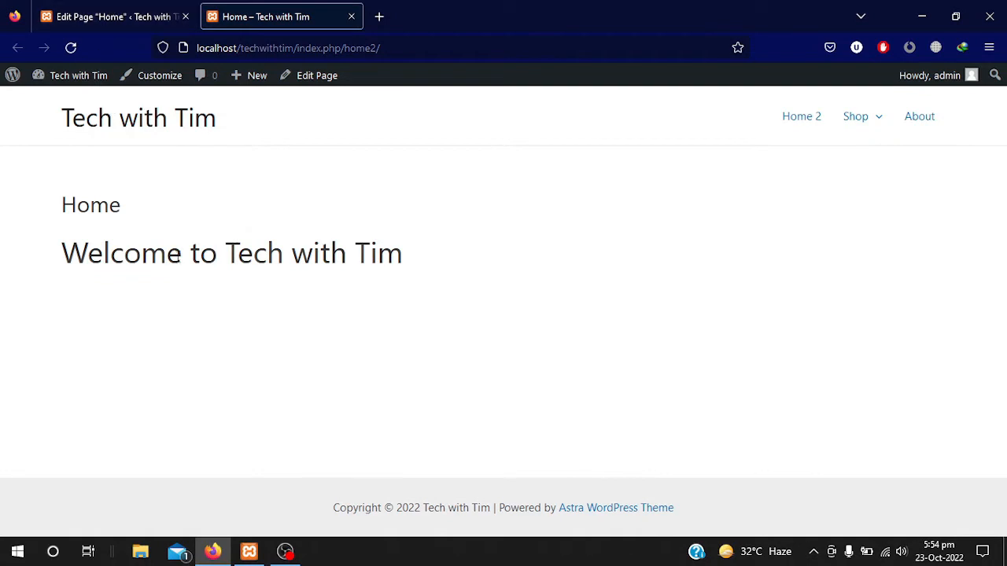
{"action": "left_click", "coordinate": [137, 11]}
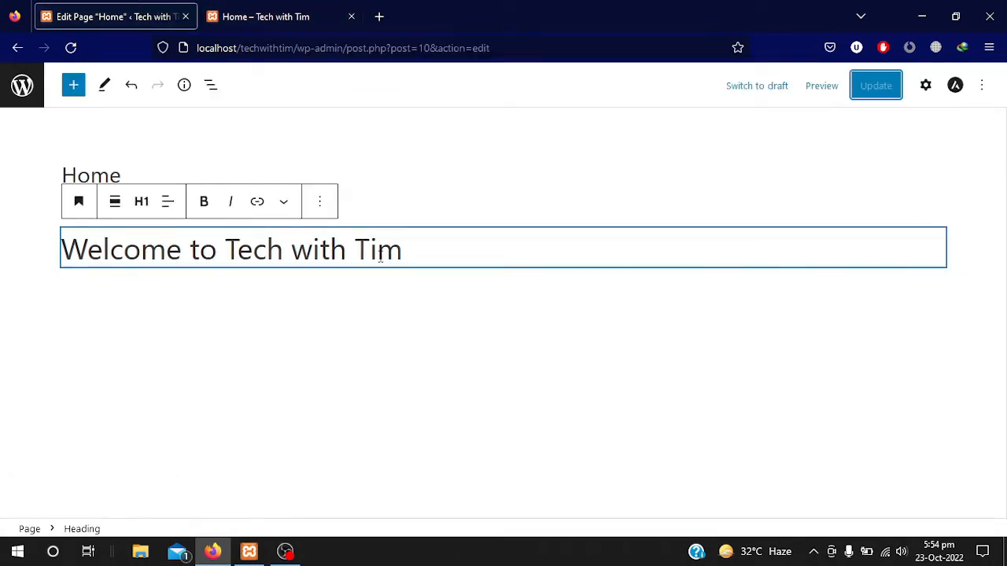
{"action": "left_click", "coordinate": [266, 8]}
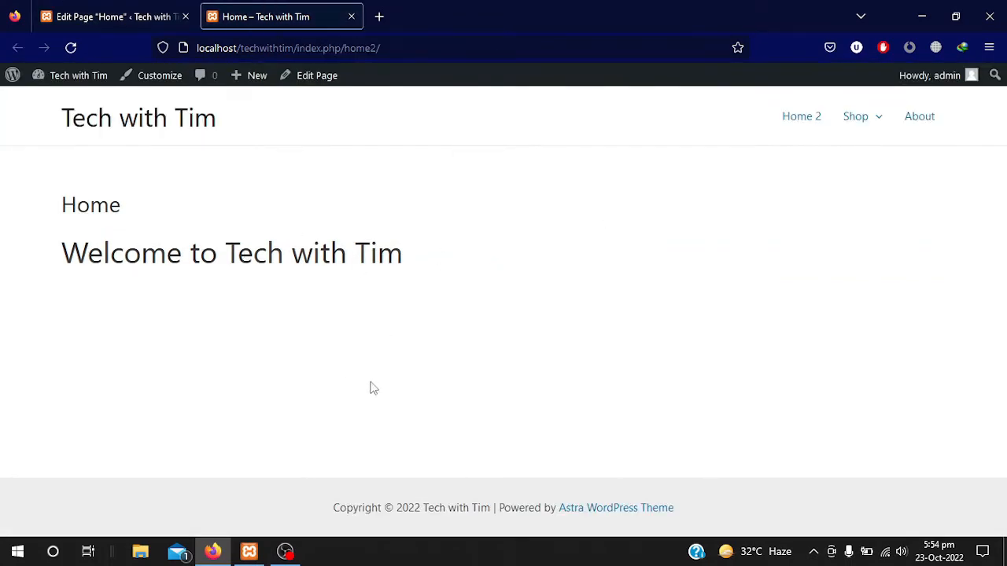
Step: Return to the Home page editor and insert an empty Paragraph block below the "Welcome to Tech with Tim" heading
{"action": "left_click", "coordinate": [163, 6]}
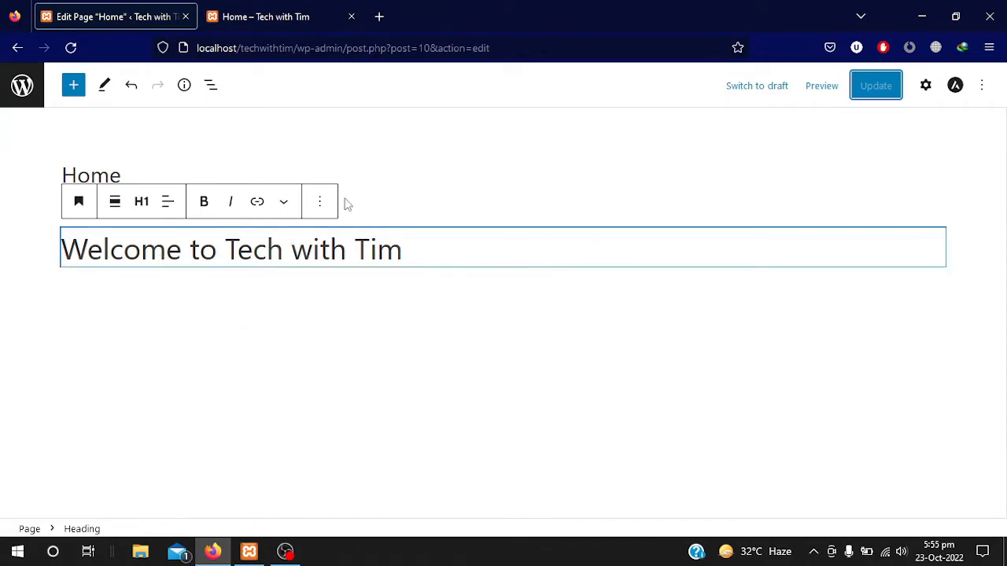
{"action": "left_click", "coordinate": [438, 252]}
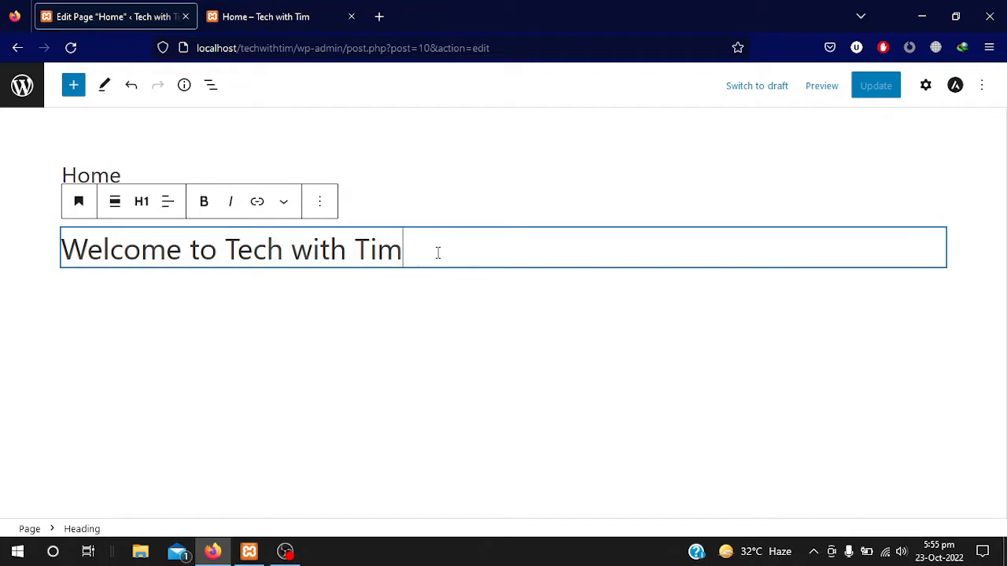
{"action": "left_click", "coordinate": [398, 298]}
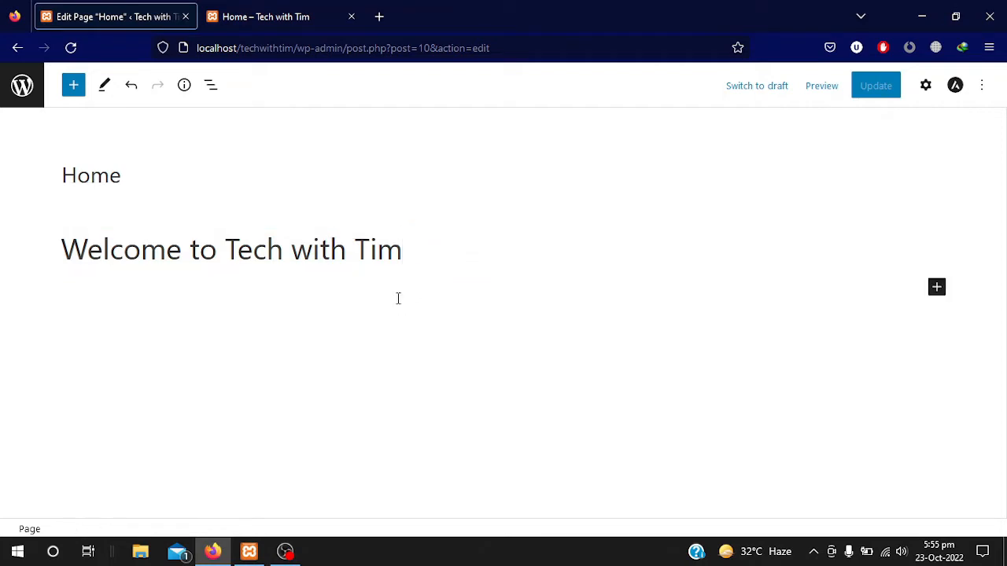
{"action": "left_click", "coordinate": [936, 289]}
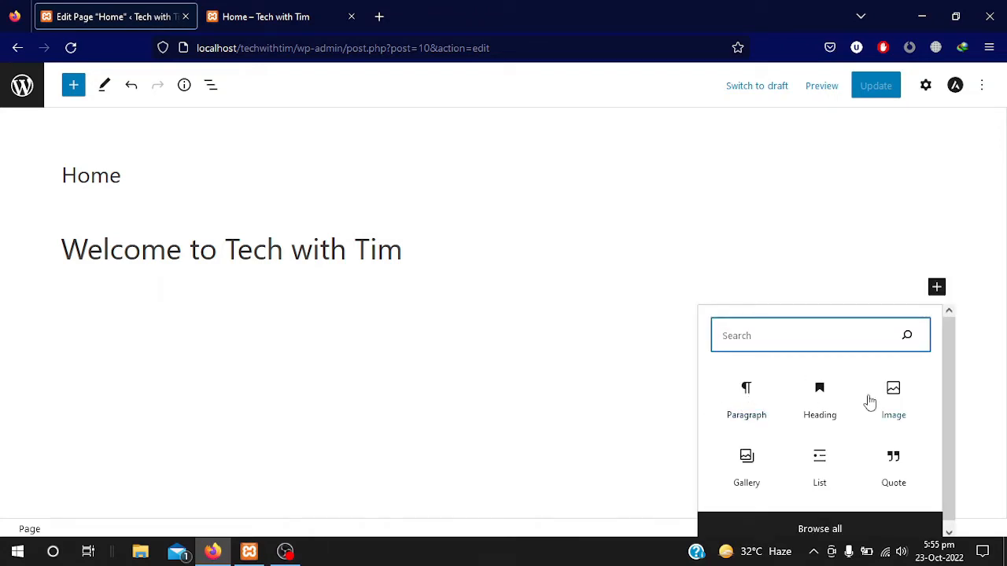
{"action": "left_click", "coordinate": [752, 405]}
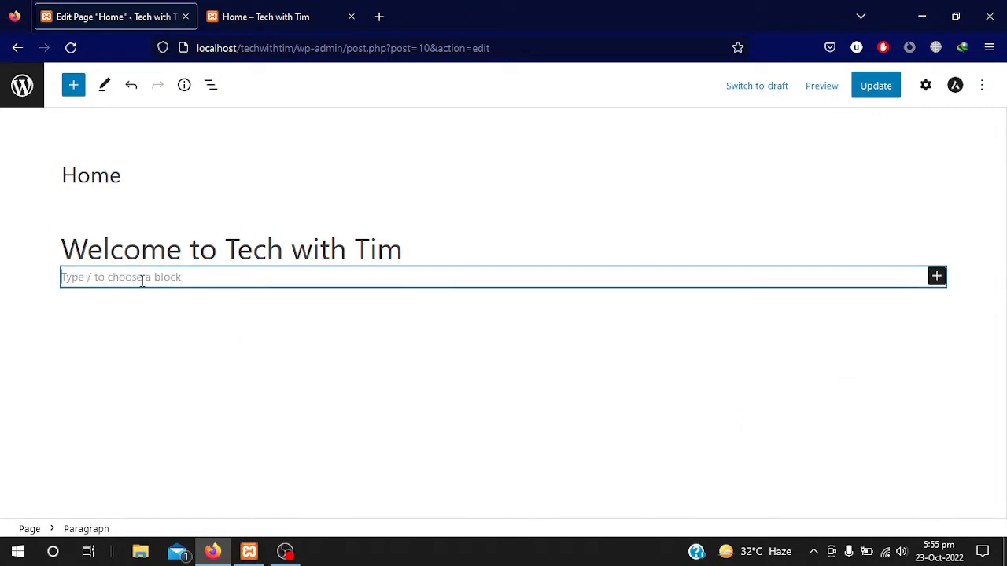
Step: Search the web for "lorem ipsum" in a new tab and open the lipsum.com Lorem Ipsum generator site
{"action": "left_click", "coordinate": [385, 13]}
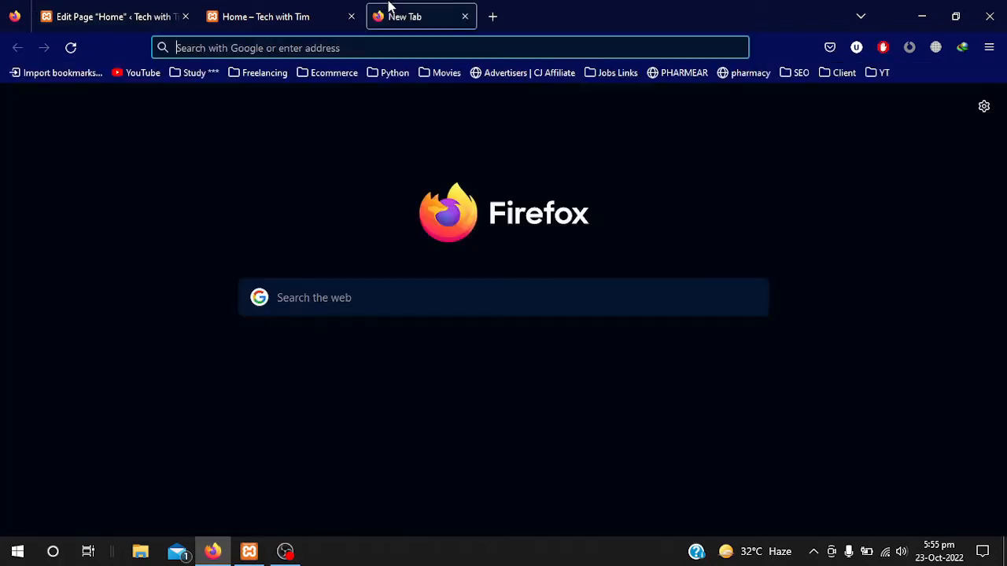
{"action": "type", "text": "l"}
{"action": "key", "text": "BackSpace"}
{"action": "type", "text": "re"}
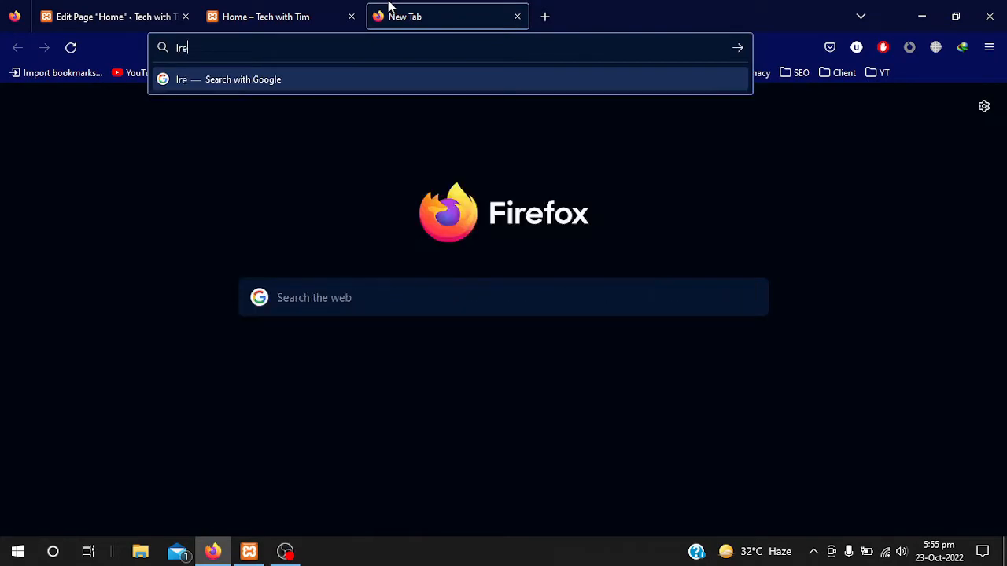
{"action": "key", "text": "BackSpace"}
{"action": "key", "text": "BackSpace"}
{"action": "type", "text": "ore"}
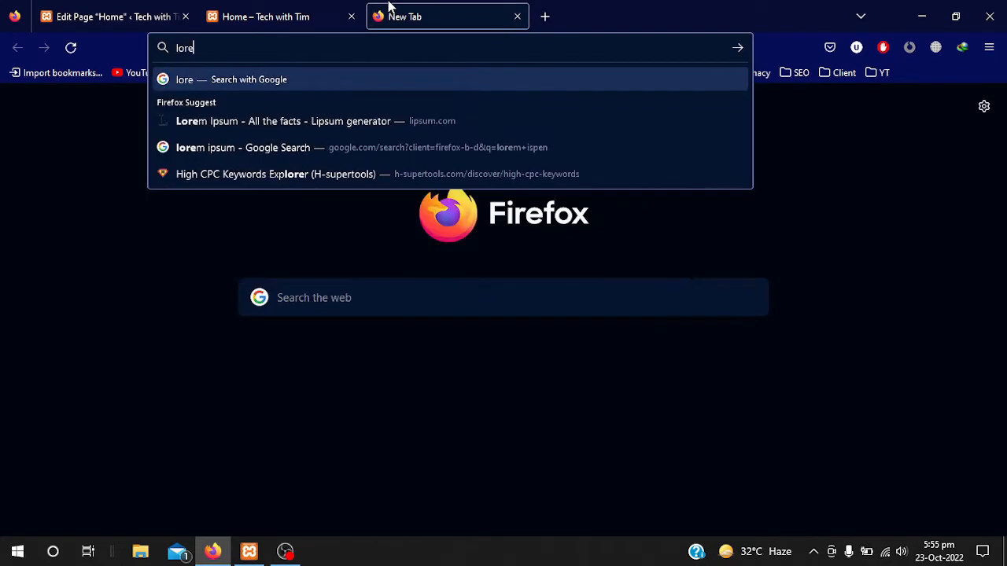
{"action": "type", "text": "m ips"}
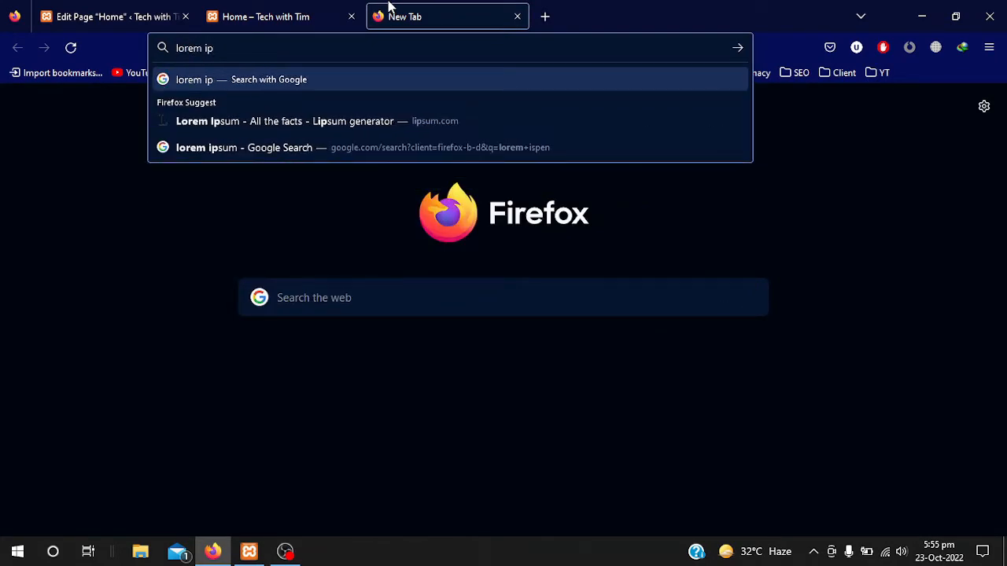
{"action": "type", "text": "um"}
{"action": "key", "text": "Return"}
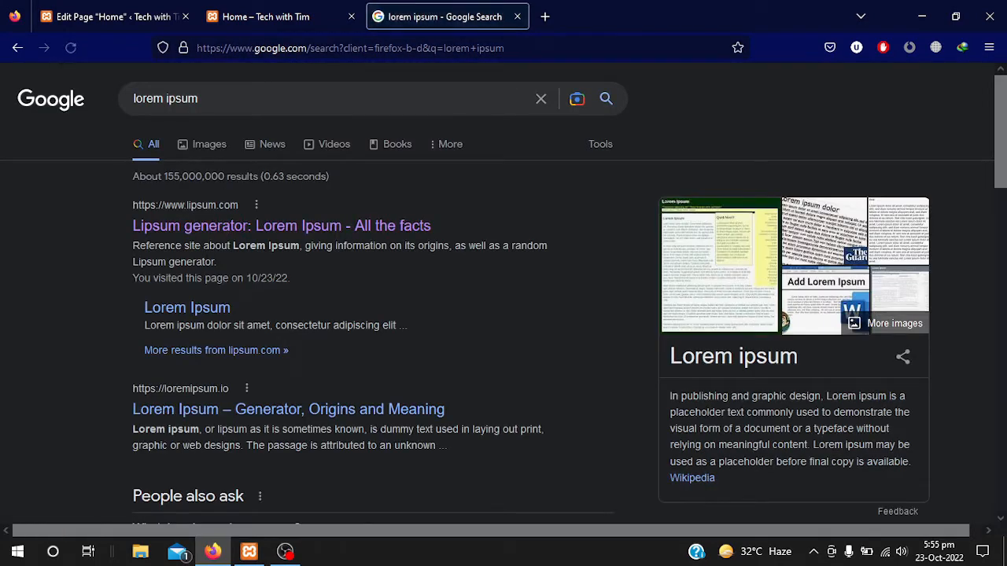
{"action": "left_click", "coordinate": [203, 230]}
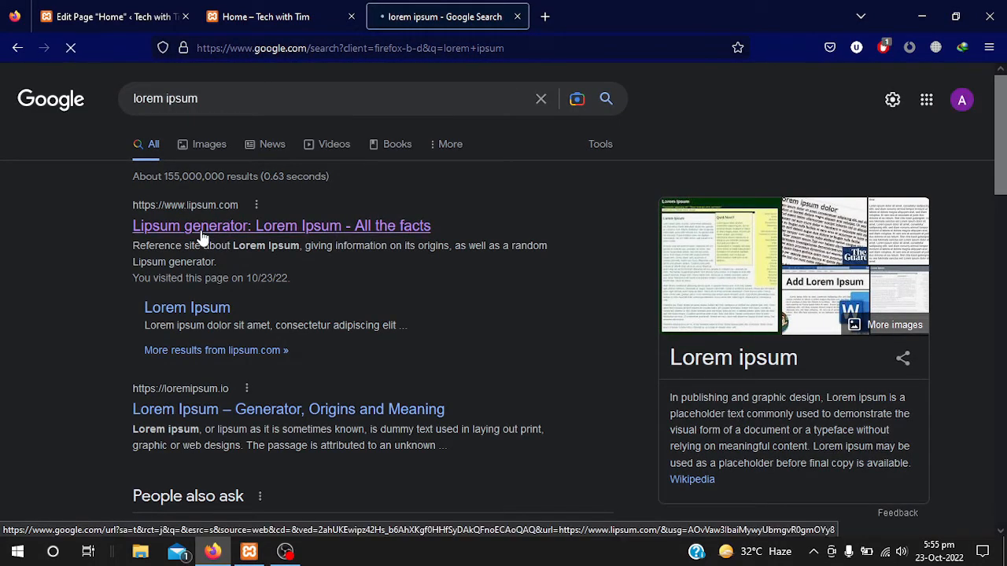
Step: Copy the whole paragraph under "What is Lorem Ipsum?" without its heading
{"action": "scroll", "coordinate": [202, 236], "scroll_direction": "down", "scroll_amount": 3}
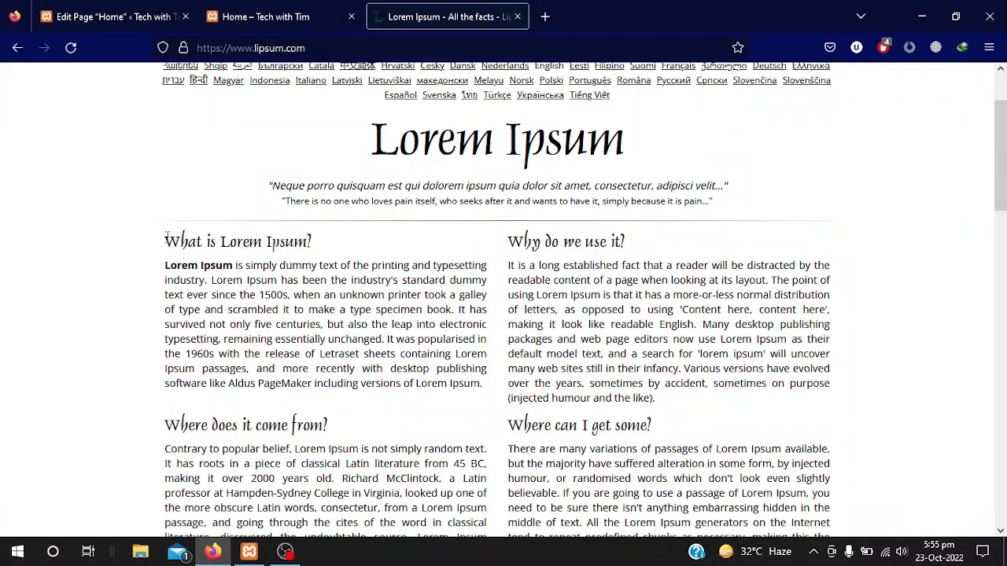
{"action": "left_click_drag", "start_coordinate": [166, 236], "coordinate": [606, 368]}
{"action": "left_click", "coordinate": [119, 275]}
{"action": "mouse_move", "coordinate": [166, 248]}
{"action": "left_mouse_down"}
{"action": "mouse_move", "coordinate": [197, 241]}
{"action": "mouse_move", "coordinate": [163, 239]}
{"action": "left_mouse_up"}
{"action": "left_click_drag", "start_coordinate": [165, 271], "coordinate": [262, 299]}
{"action": "left_click", "coordinate": [262, 301]}
{"action": "left_click_drag", "start_coordinate": [164, 267], "coordinate": [477, 390]}
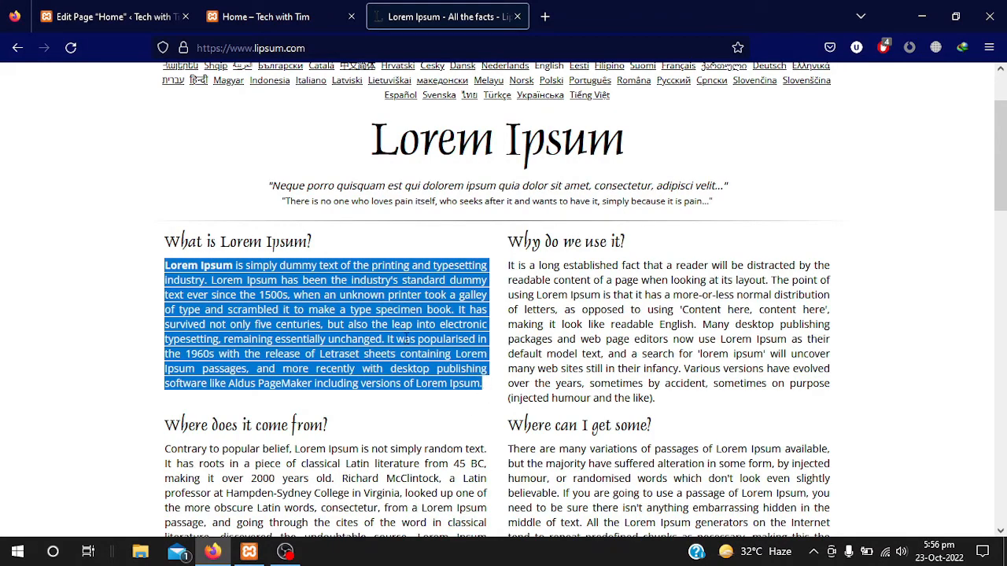
{"action": "right_click", "coordinate": [406, 339]}
{"action": "left_click", "coordinate": [421, 352]}
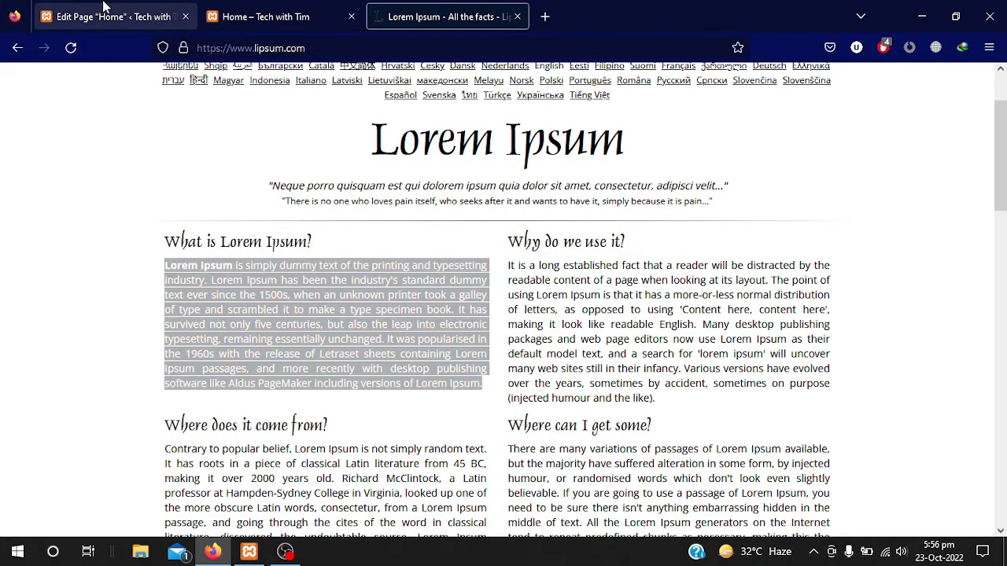
Step: Return to the Home page editor and paste the copied text into the empty Paragraph block below the heading
{"action": "left_click", "coordinate": [104, 8]}
{"action": "left_click", "coordinate": [157, 275]}
{"action": "right_click", "coordinate": [157, 281]}
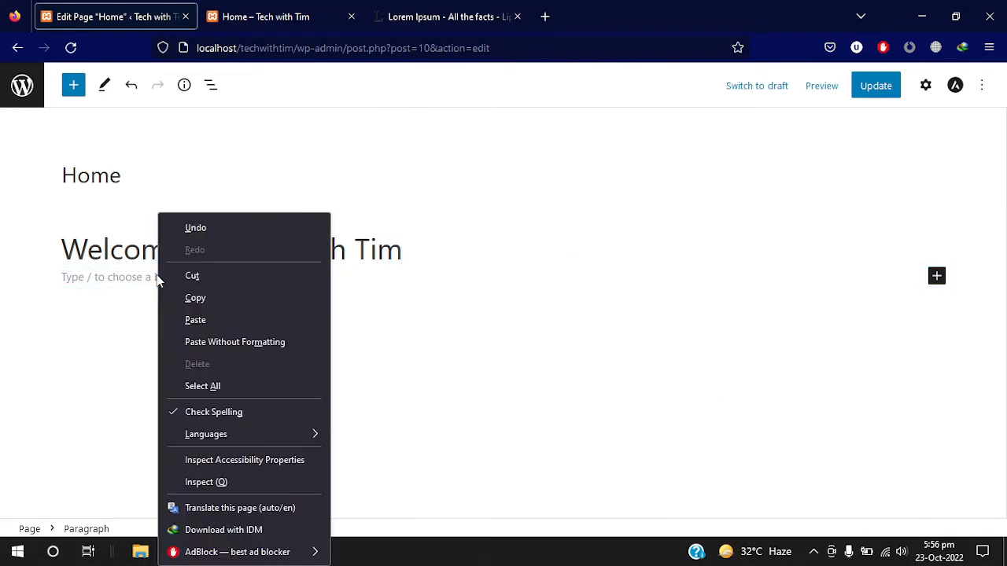
{"action": "left_click", "coordinate": [188, 326]}
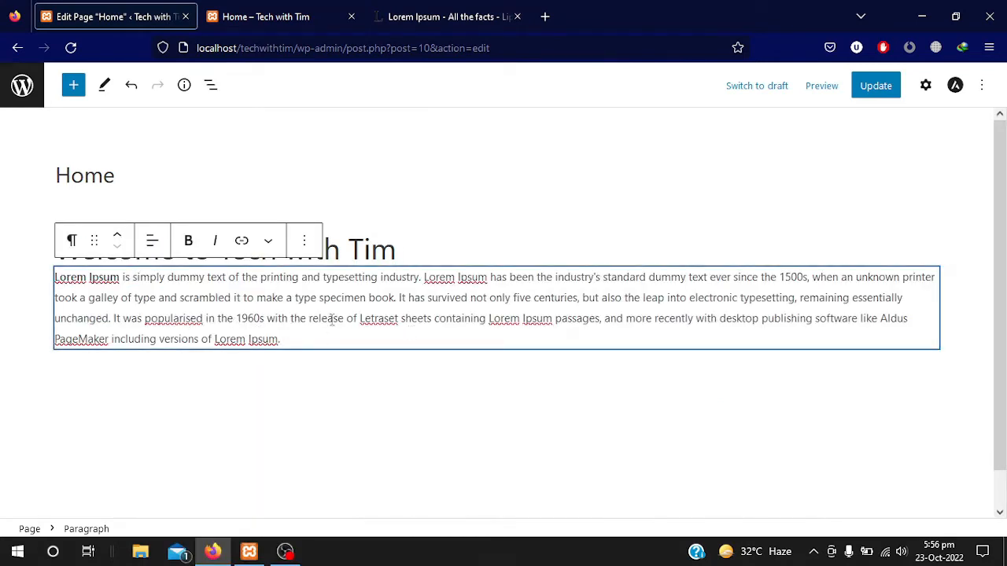
Step: Align the pasted paragraph's text left and update the page
{"action": "left_click", "coordinate": [152, 244]}
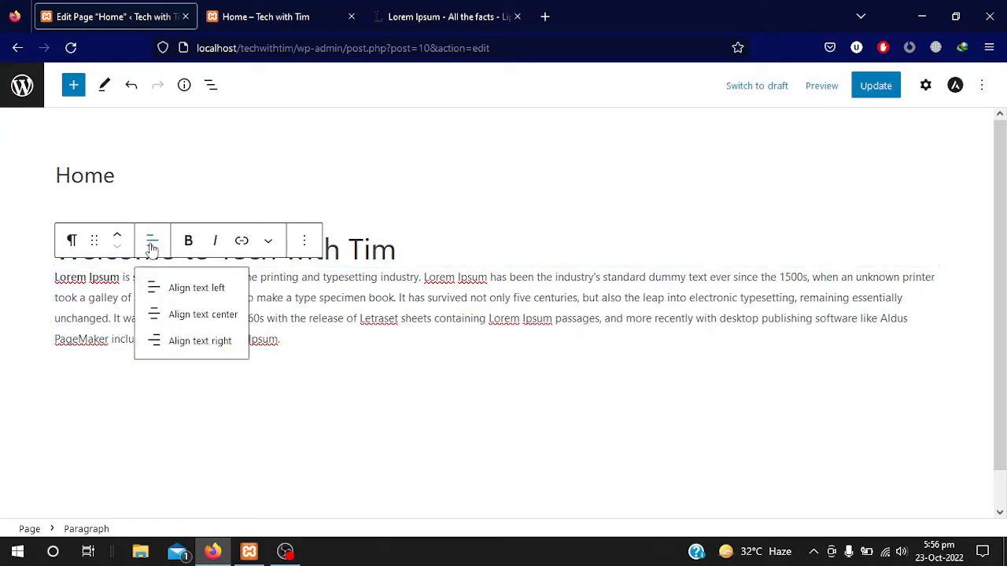
{"action": "left_click", "coordinate": [186, 299]}
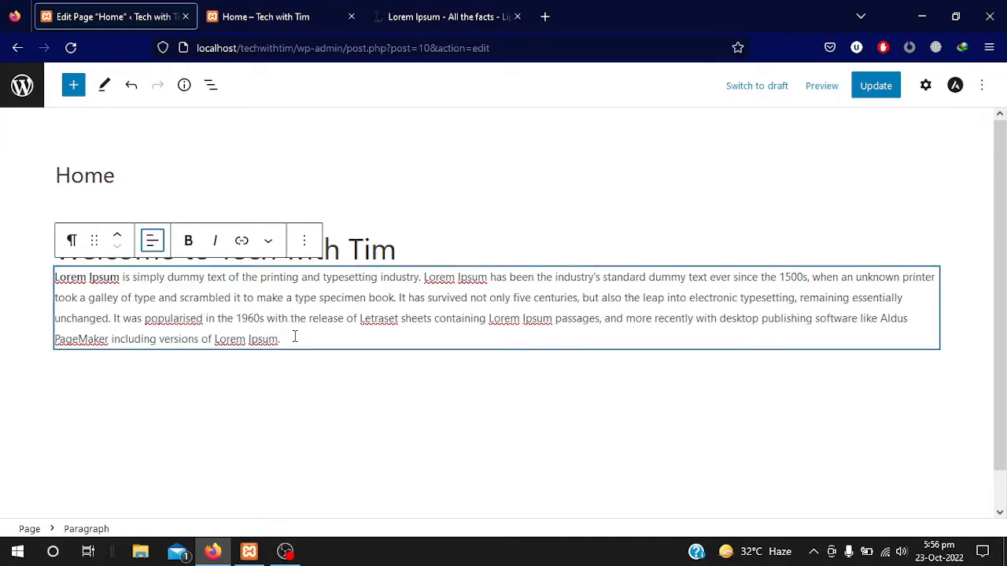
{"action": "left_click", "coordinate": [381, 343]}
{"action": "scroll", "coordinate": [383, 346], "scroll_direction": "down", "scroll_amount": 1}
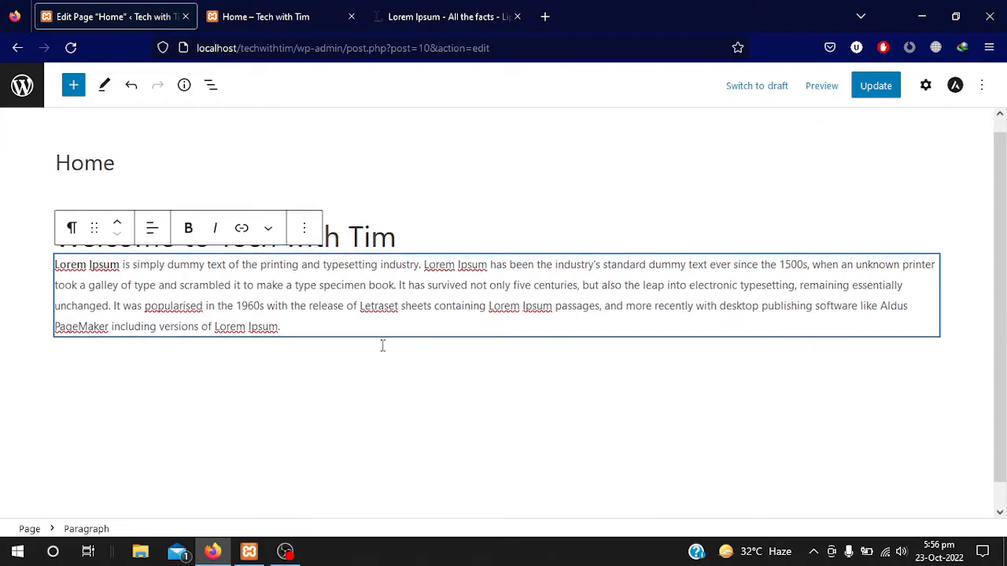
{"action": "scroll", "coordinate": [429, 300], "scroll_direction": "down", "scroll_amount": 1}
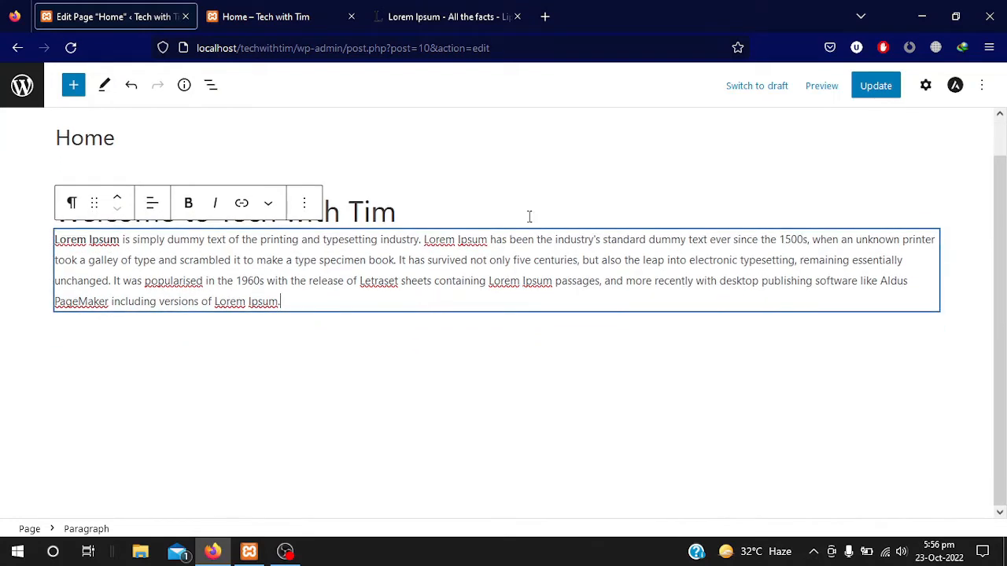
{"action": "left_click", "coordinate": [887, 85]}
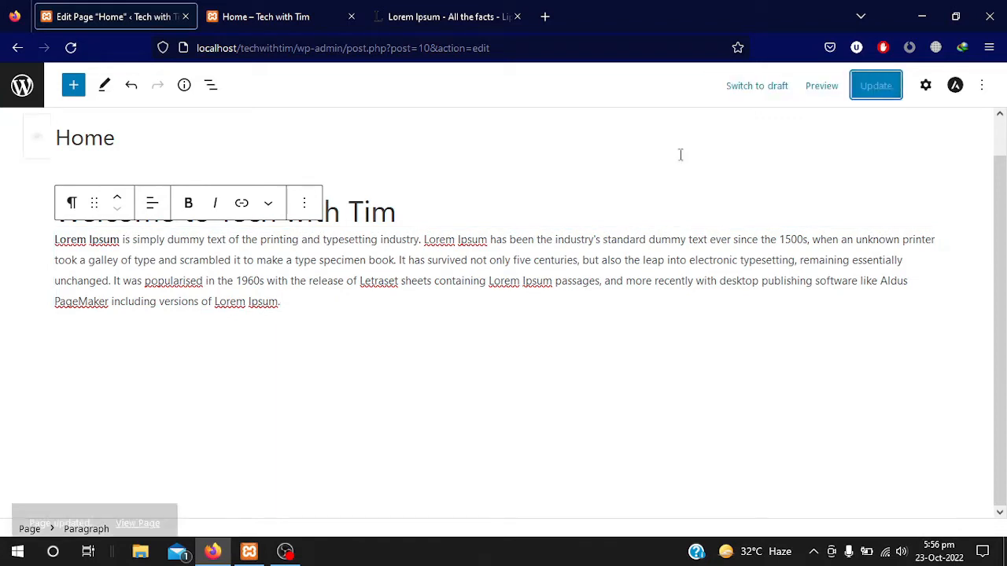
Step: Reload the live Home 2 page and check the published paragraph below the heading
{"action": "left_click", "coordinate": [319, 9]}
{"action": "left_click", "coordinate": [70, 48]}
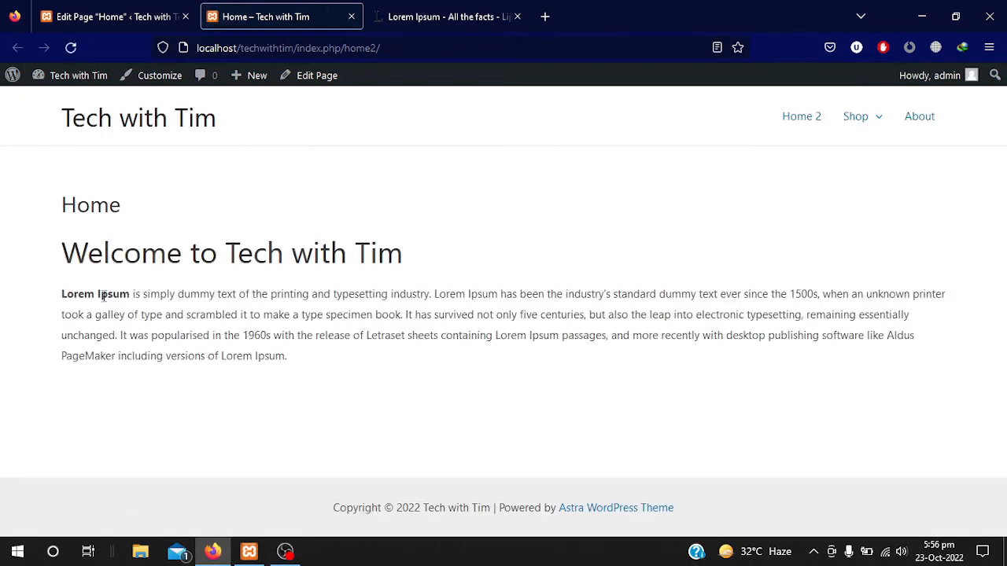
{"action": "double_click", "coordinate": [278, 334]}
Step: Return to the Home page editor and insert an Image block below the Lorem Ipsum paragraph
{"action": "left_click", "coordinate": [106, 9]}
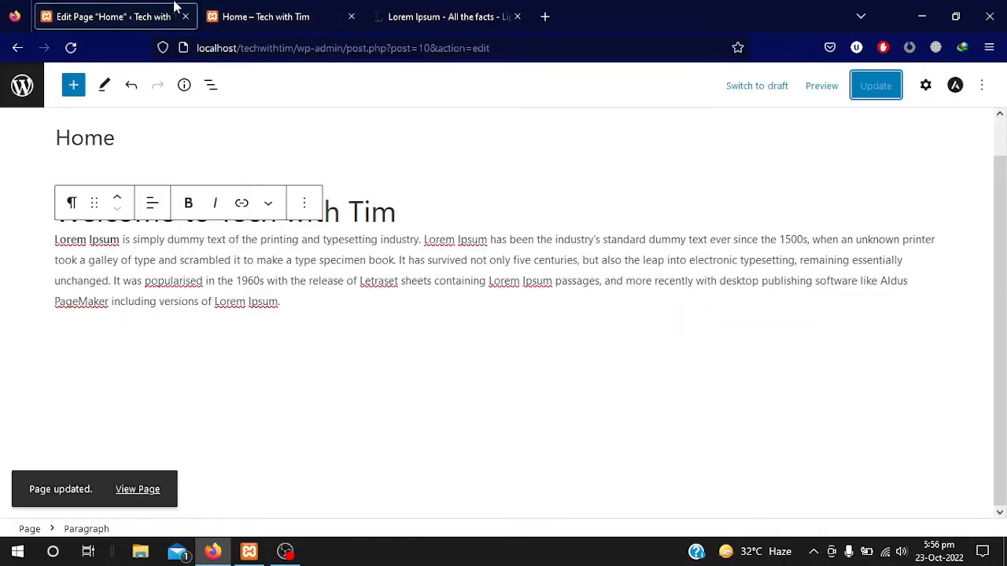
{"action": "left_click", "coordinate": [273, 339]}
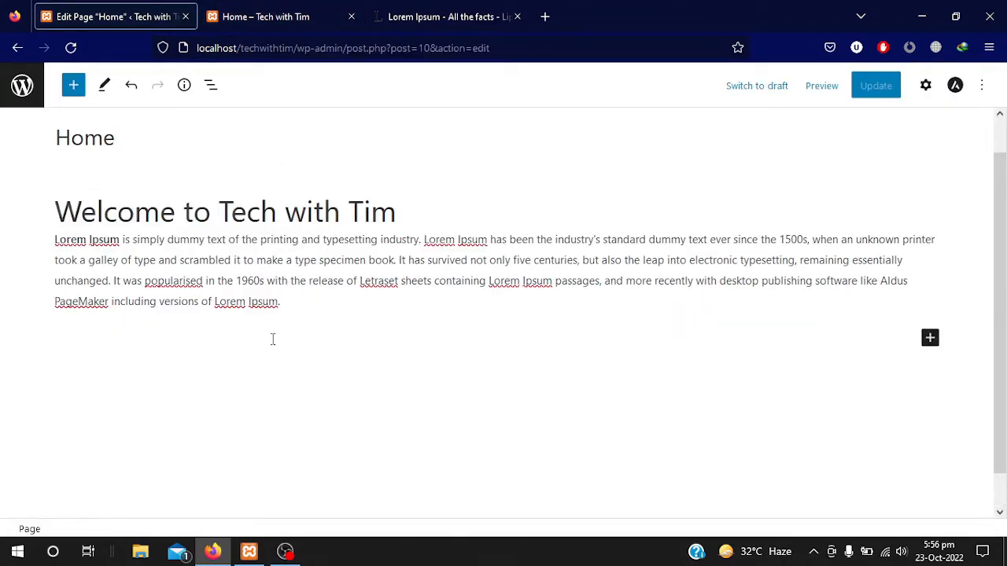
{"action": "left_click", "coordinate": [930, 339]}
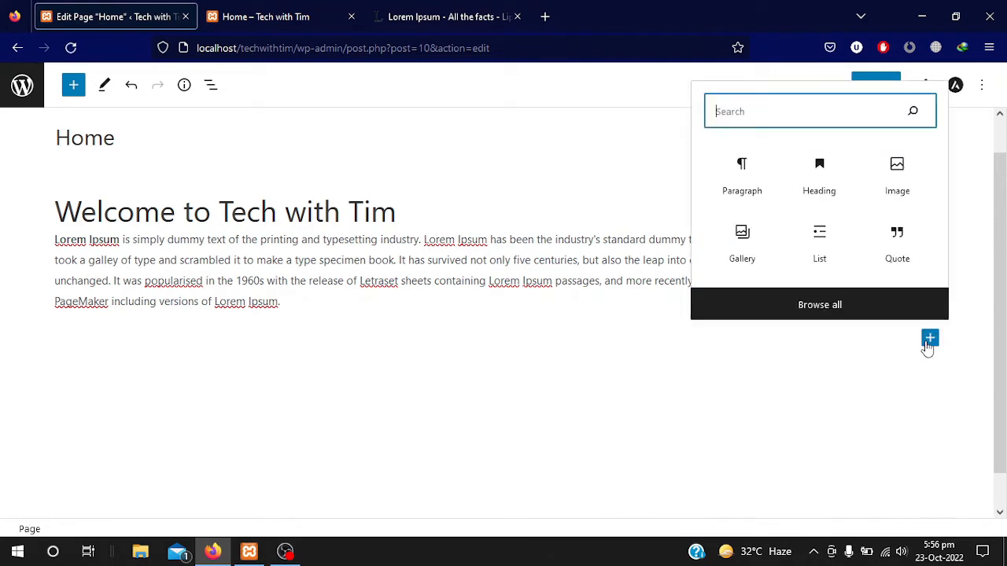
{"action": "left_click", "coordinate": [896, 177]}
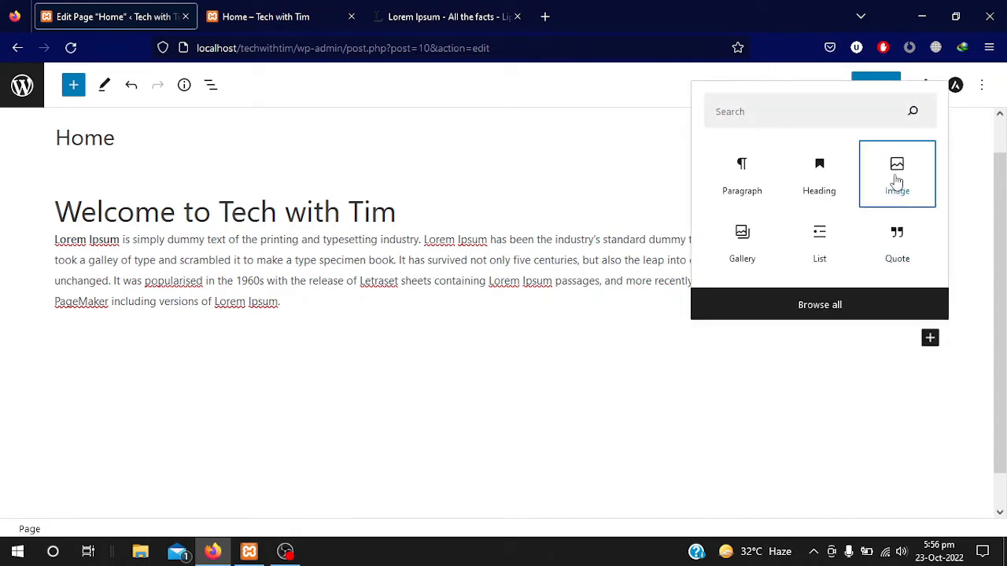
{"action": "scroll", "coordinate": [290, 391], "scroll_direction": "down", "scroll_amount": 1}
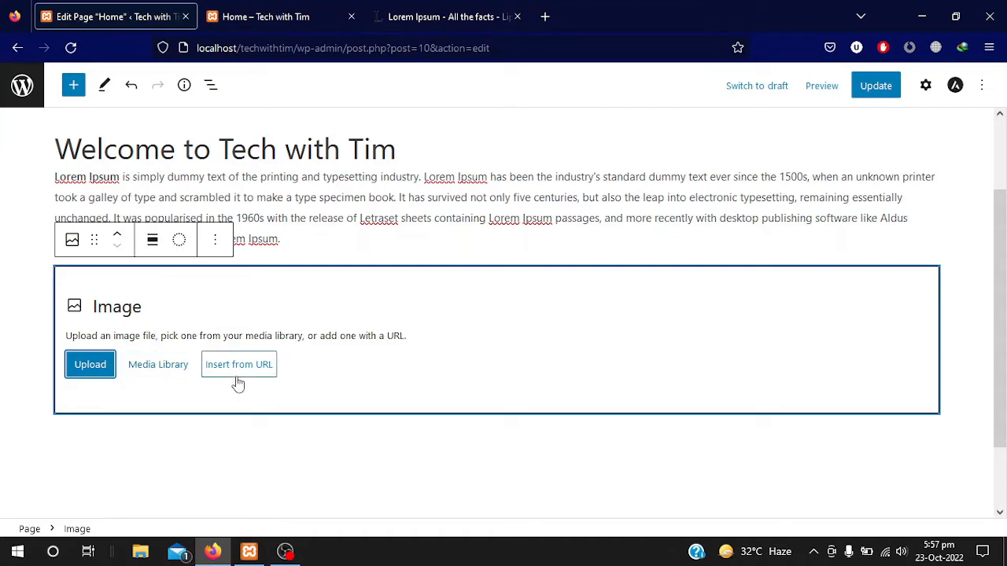
Step: Upload the "Tech with Tim Banner" image from the Logo and Intro folder in YTVideos into the Image block
{"action": "left_click", "coordinate": [83, 368]}
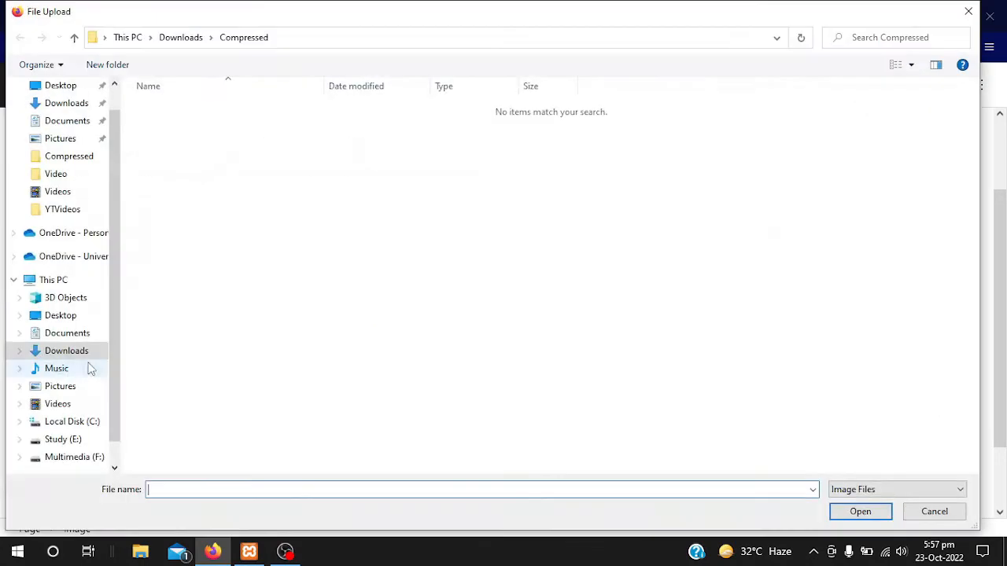
{"action": "left_click", "coordinate": [63, 210]}
{"action": "left_click", "coordinate": [185, 153]}
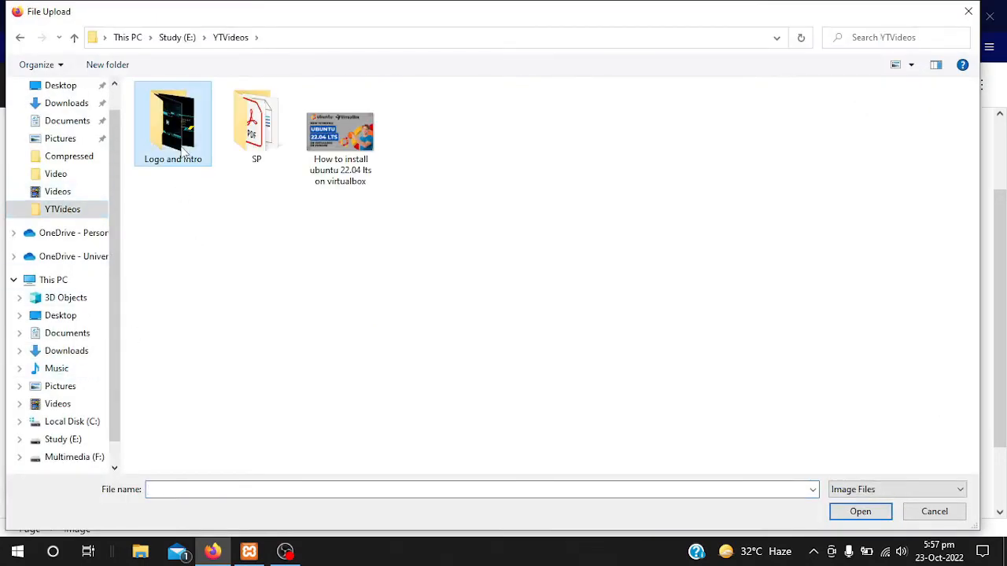
{"action": "double_click", "coordinate": [185, 153]}
{"action": "left_click", "coordinate": [347, 151]}
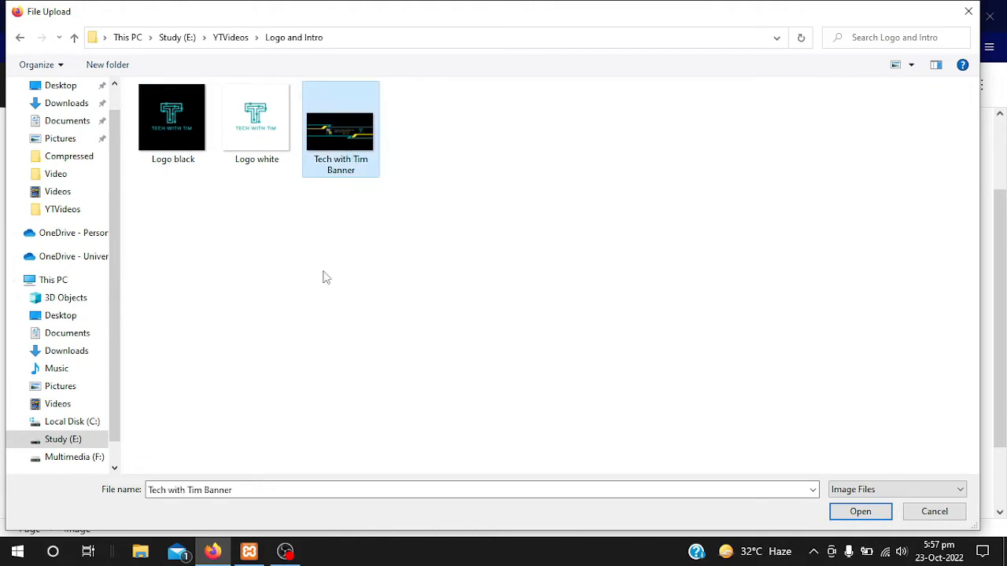
{"action": "left_click", "coordinate": [859, 515]}
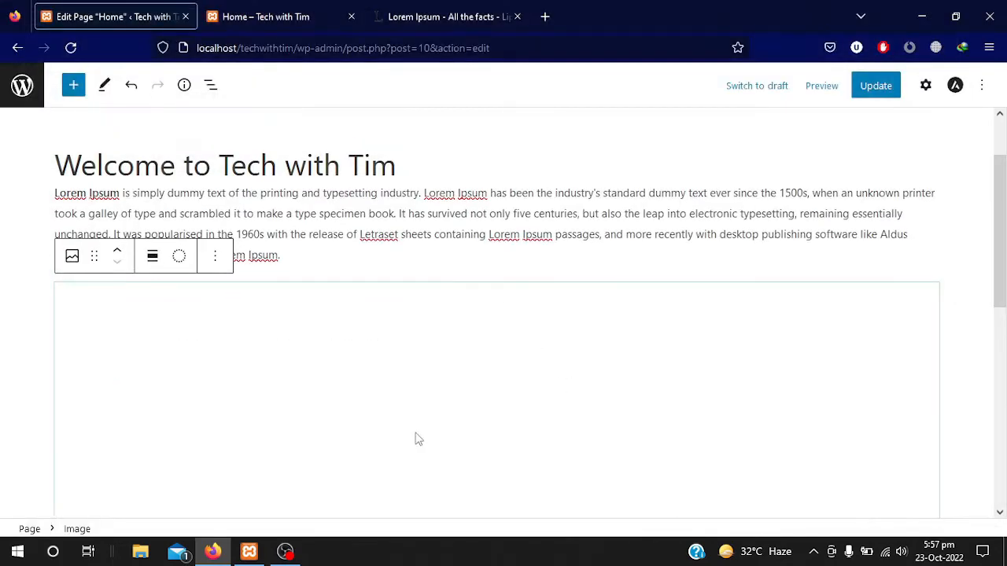
Step: Review the inserted banner image in the editor and update the page
{"action": "scroll", "coordinate": [353, 391], "scroll_direction": "down", "scroll_amount": 2}
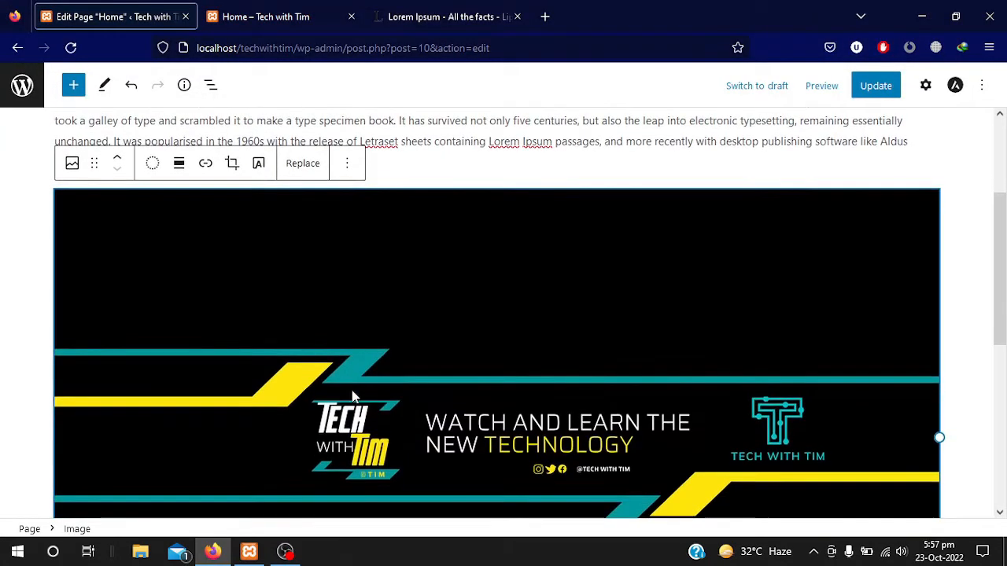
{"action": "scroll", "coordinate": [353, 396], "scroll_direction": "down", "scroll_amount": 2}
{"action": "scroll", "coordinate": [352, 395], "scroll_direction": "up", "scroll_amount": 3}
{"action": "scroll", "coordinate": [353, 396], "scroll_direction": "down", "scroll_amount": 1}
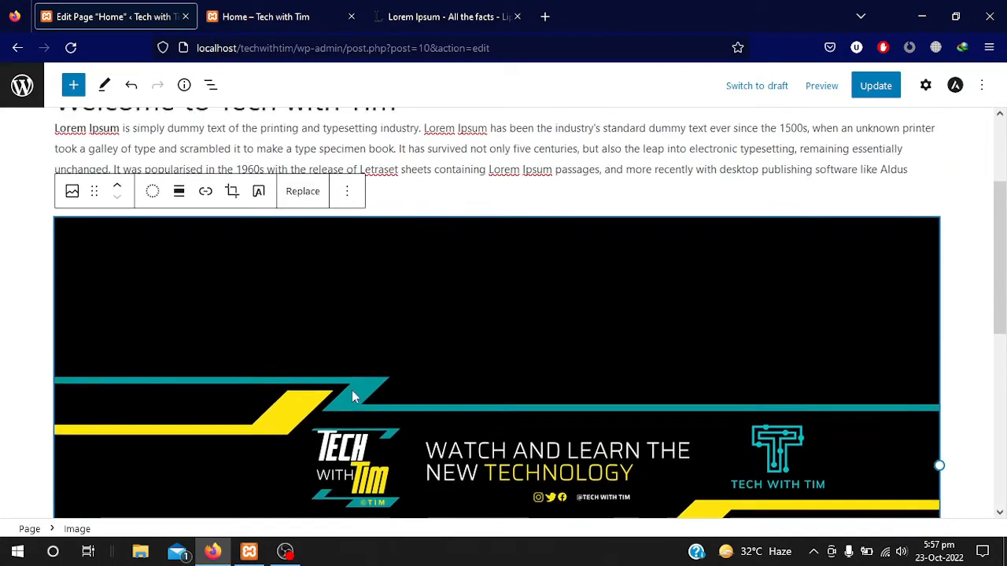
{"action": "scroll", "coordinate": [352, 395], "scroll_direction": "down", "scroll_amount": 7}
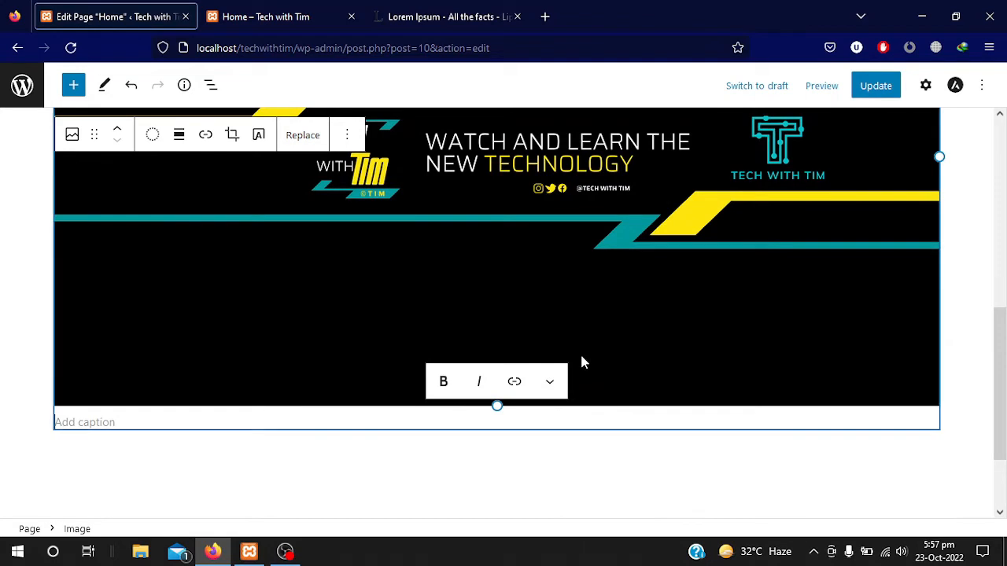
{"action": "left_click", "coordinate": [873, 85]}
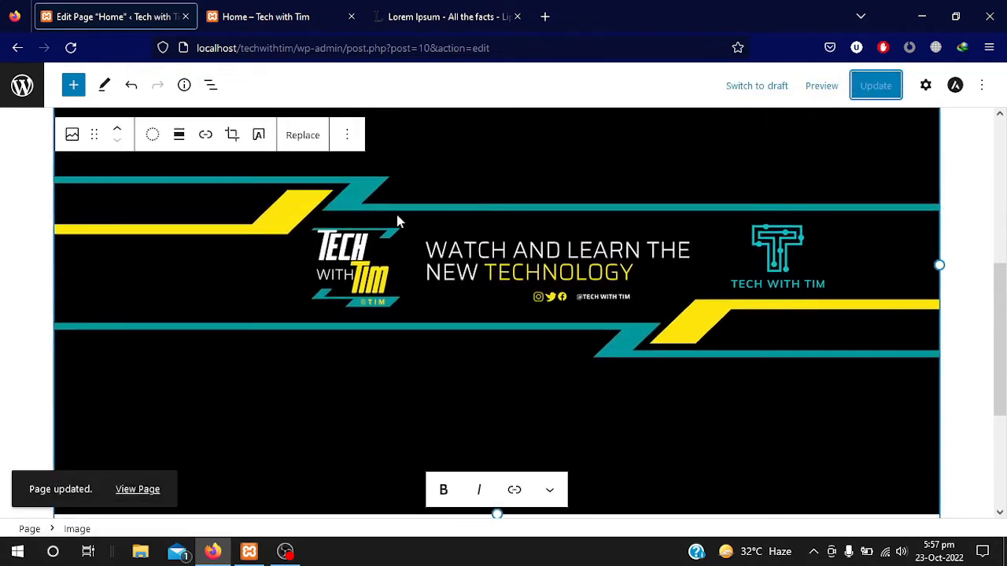
Step: Reload the live Home 2 page and review its published heading, paragraph and banner image
{"action": "left_click", "coordinate": [289, 9]}
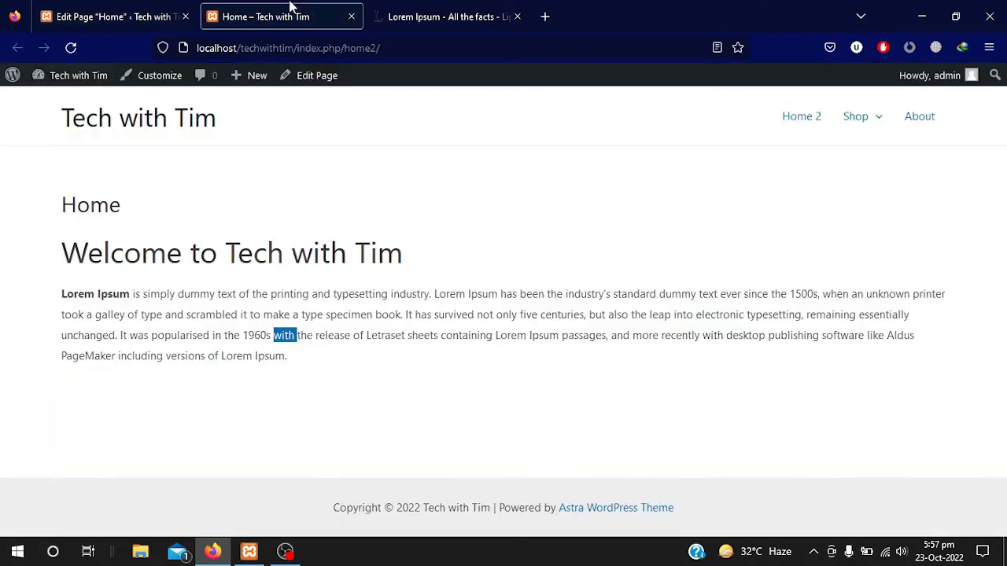
{"action": "left_click", "coordinate": [70, 47]}
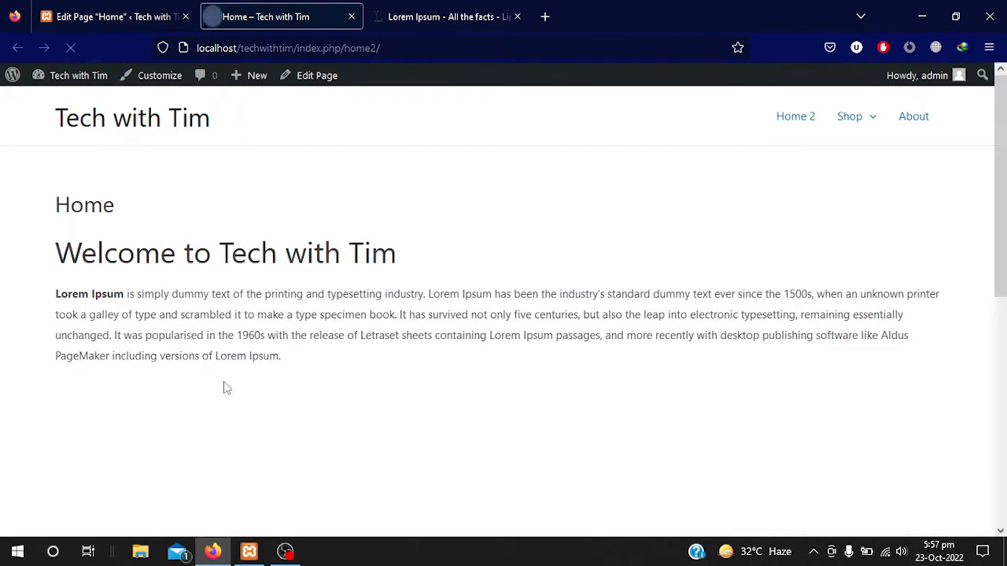
{"action": "scroll", "coordinate": [225, 387], "scroll_direction": "down", "scroll_amount": 3}
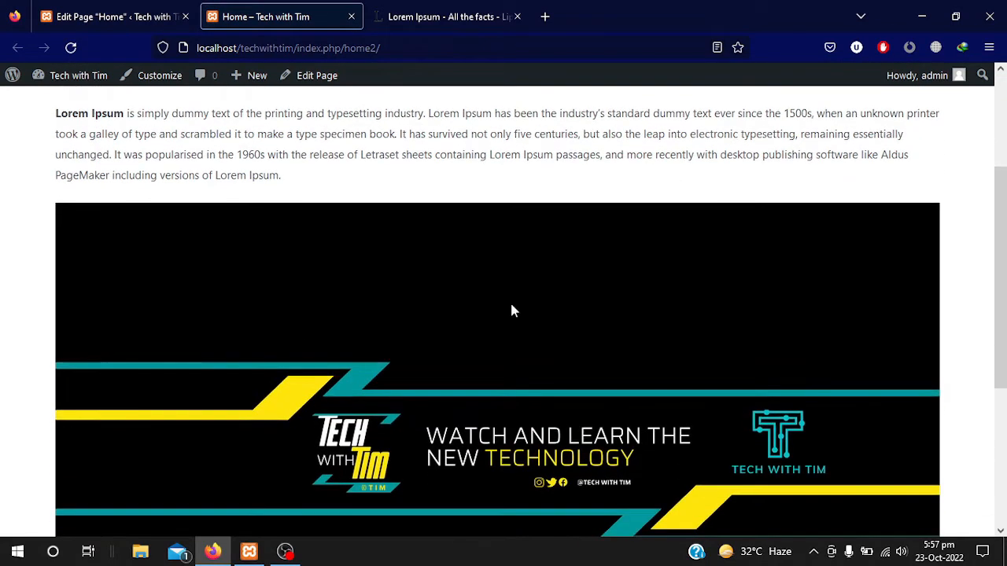
{"action": "scroll", "coordinate": [409, 434], "scroll_direction": "down", "scroll_amount": 2}
{"action": "scroll", "coordinate": [408, 433], "scroll_direction": "up", "scroll_amount": 4}
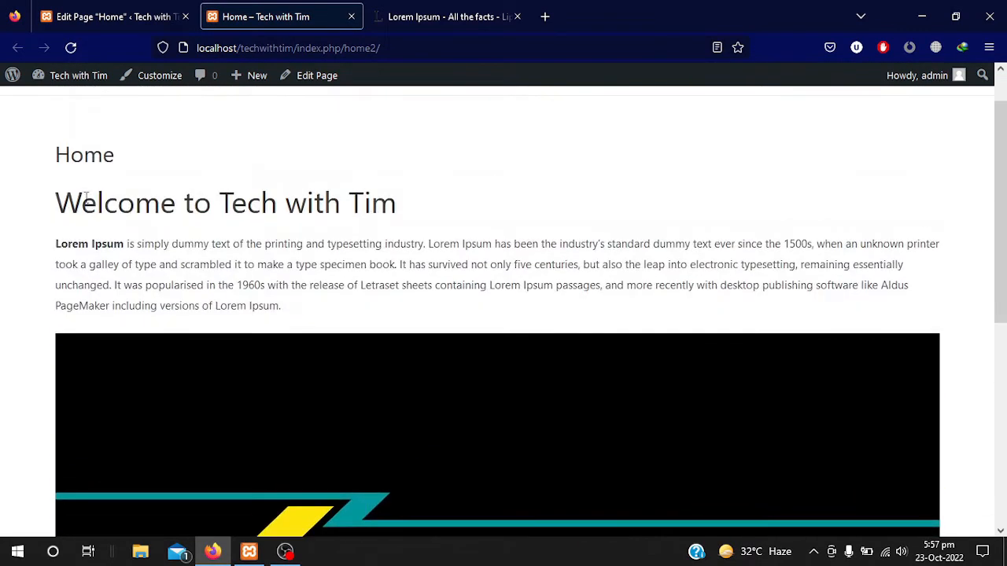
{"action": "left_click_drag", "start_coordinate": [182, 202], "coordinate": [325, 197]}
{"action": "left_click_drag", "start_coordinate": [222, 244], "coordinate": [291, 287]}
{"action": "scroll", "coordinate": [325, 332], "scroll_direction": "down", "scroll_amount": 4}
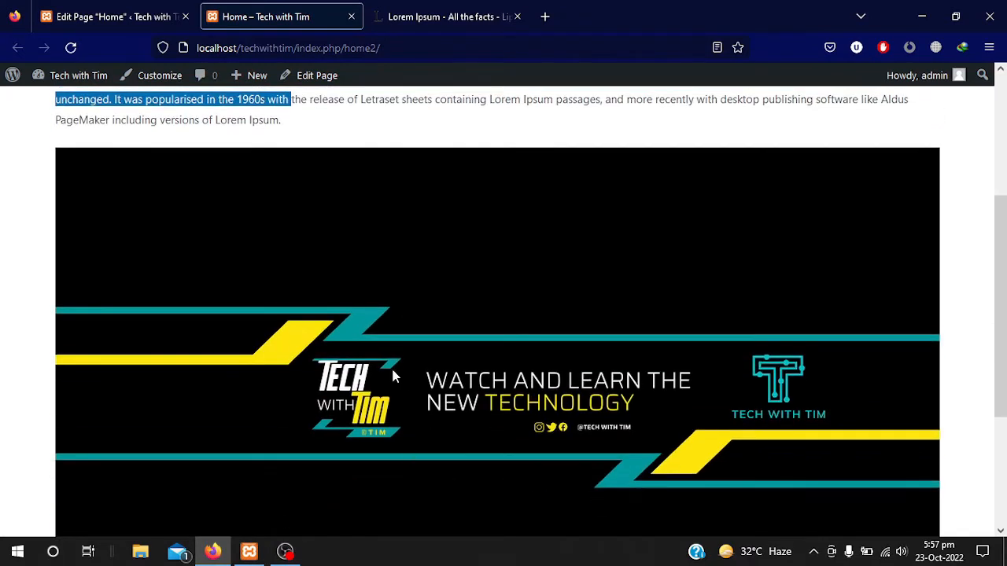
Step: Return to the Home page editor and open the full block library for a new block below the banner image
{"action": "scroll", "coordinate": [363, 360], "scroll_direction": "down", "scroll_amount": 5}
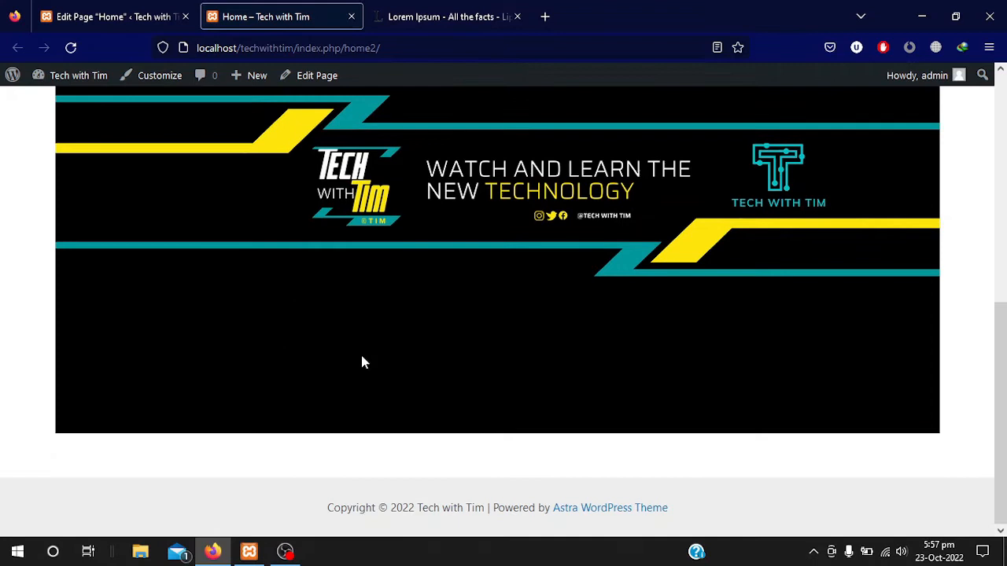
{"action": "left_click", "coordinate": [135, 9]}
{"action": "scroll", "coordinate": [375, 342], "scroll_direction": "down", "scroll_amount": 4}
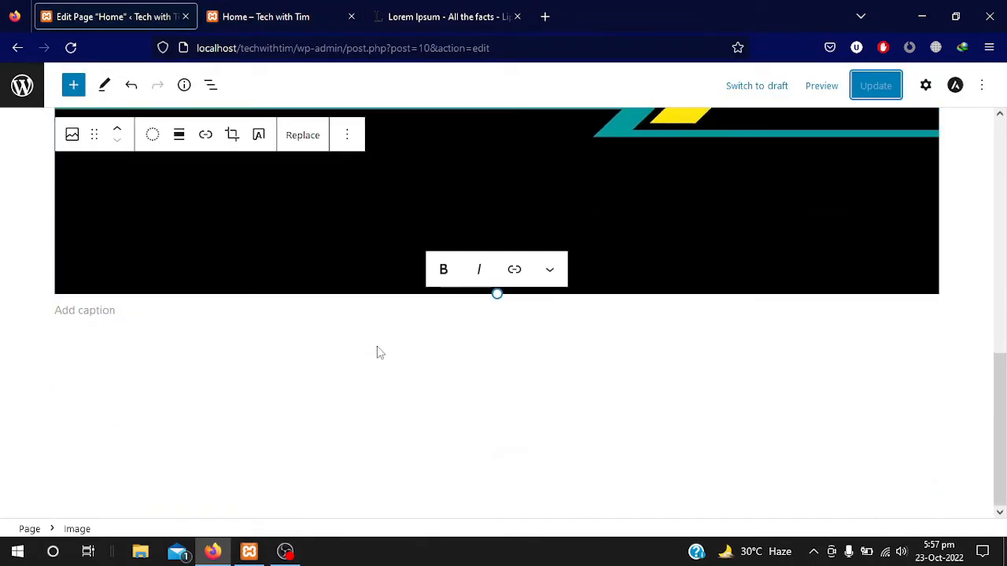
{"action": "left_click", "coordinate": [161, 340]}
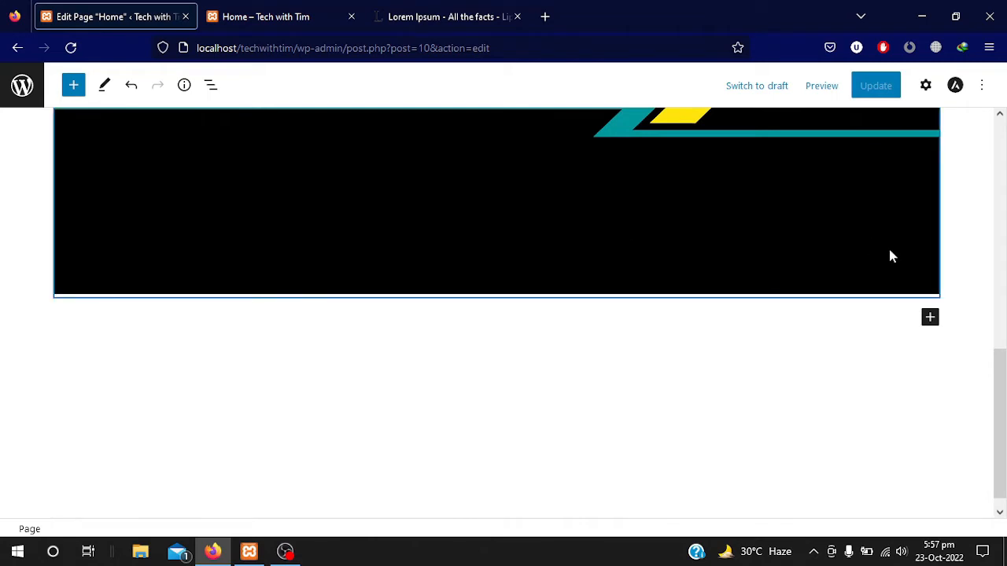
{"action": "left_click", "coordinate": [930, 318]}
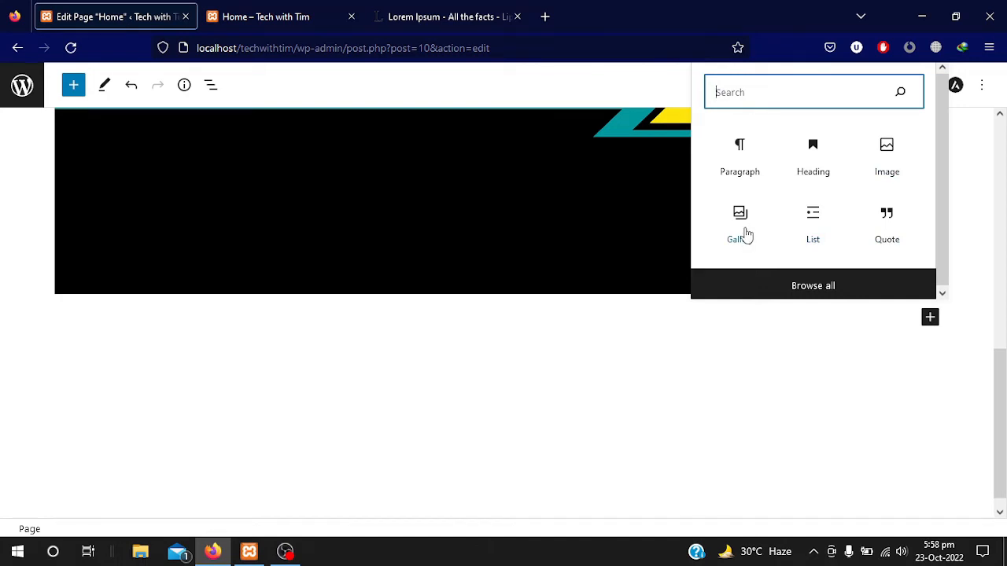
{"action": "left_click", "coordinate": [806, 286]}
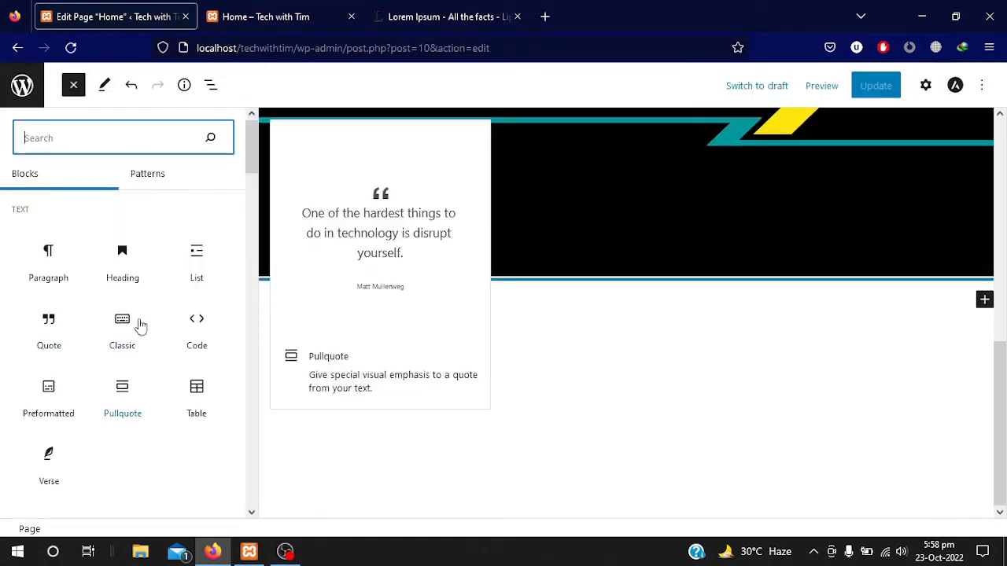
Step: Insert a Table block with 3 columns and 4 rows below the banner image
{"action": "scroll", "coordinate": [124, 394], "scroll_direction": "down", "scroll_amount": 3}
{"action": "scroll", "coordinate": [123, 394], "scroll_direction": "down", "scroll_amount": 10}
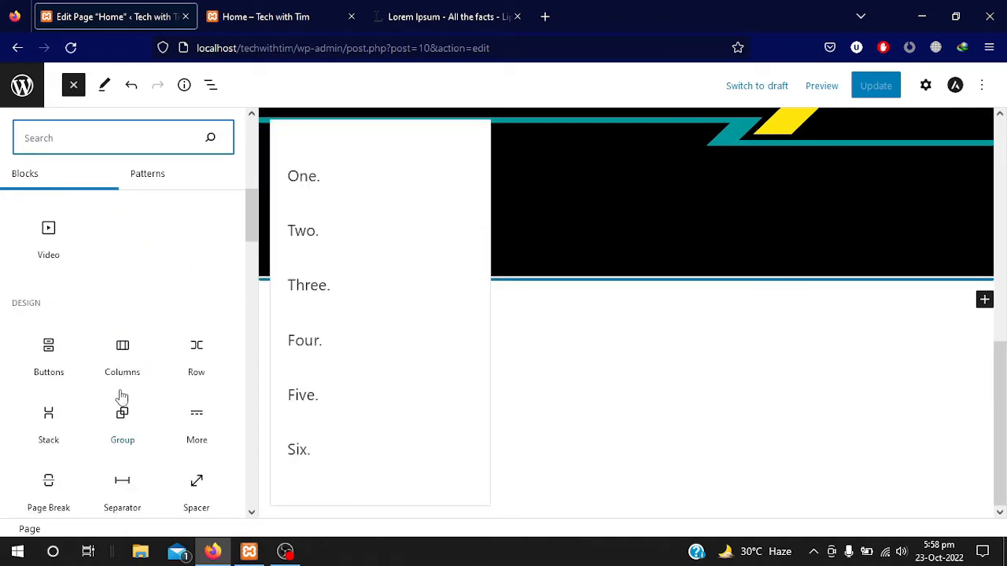
{"action": "scroll", "coordinate": [121, 398], "scroll_direction": "down", "scroll_amount": 2}
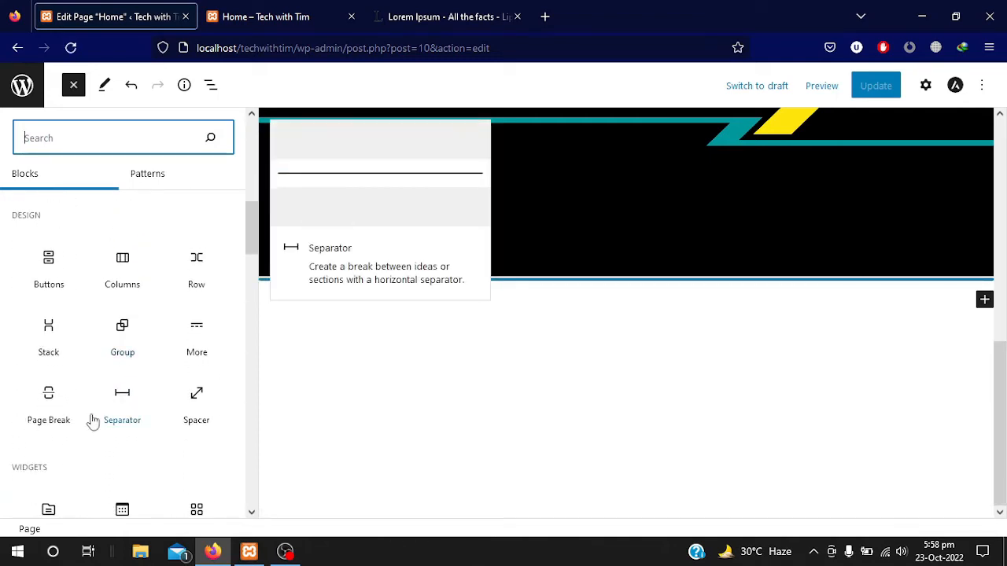
{"action": "scroll", "coordinate": [81, 480], "scroll_direction": "down", "scroll_amount": 1}
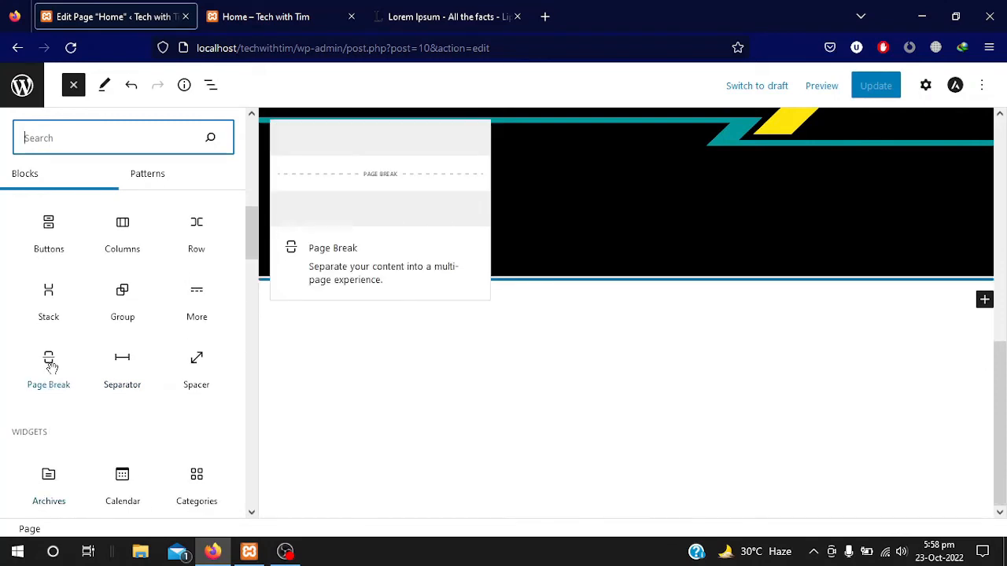
{"action": "scroll", "coordinate": [112, 388], "scroll_direction": "up", "scroll_amount": 6}
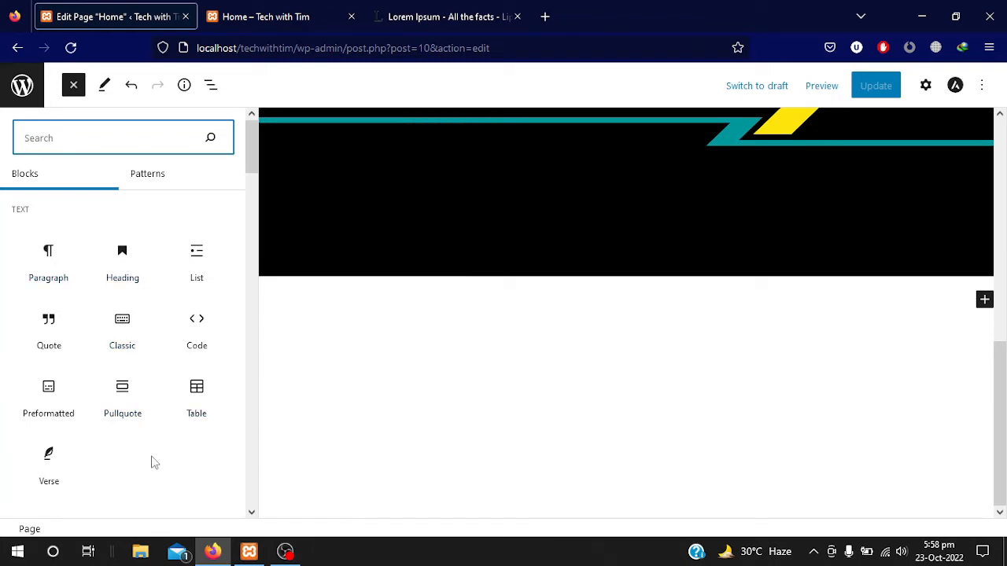
{"action": "scroll", "coordinate": [154, 463], "scroll_direction": "down", "scroll_amount": 1}
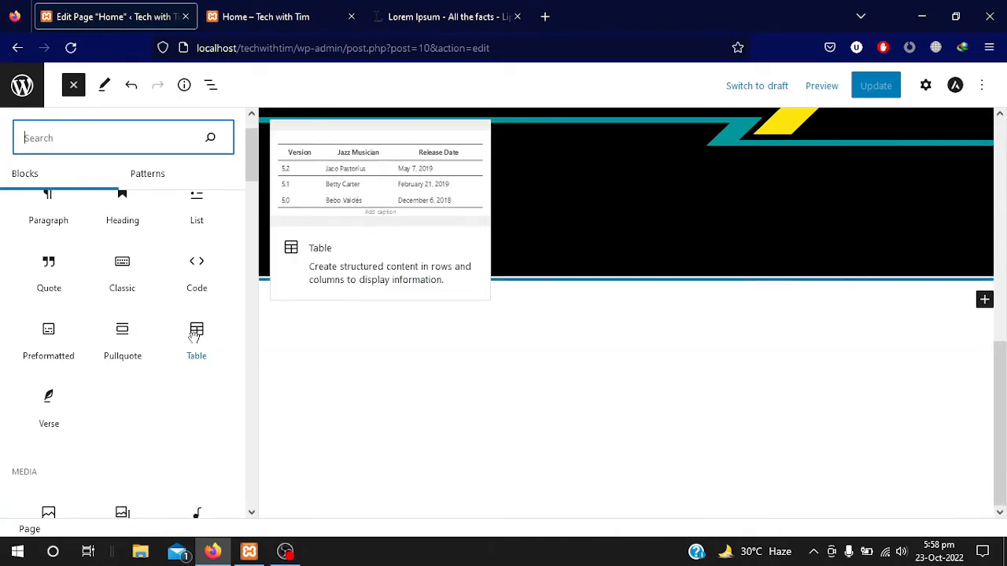
{"action": "left_click", "coordinate": [195, 336]}
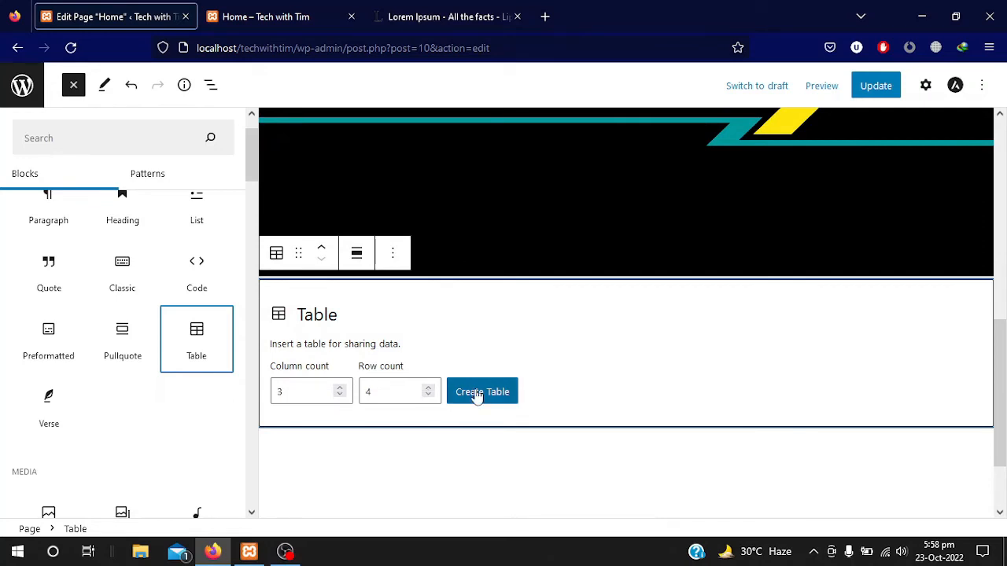
{"action": "left_click", "coordinate": [476, 396]}
{"action": "left_click", "coordinate": [270, 420]}
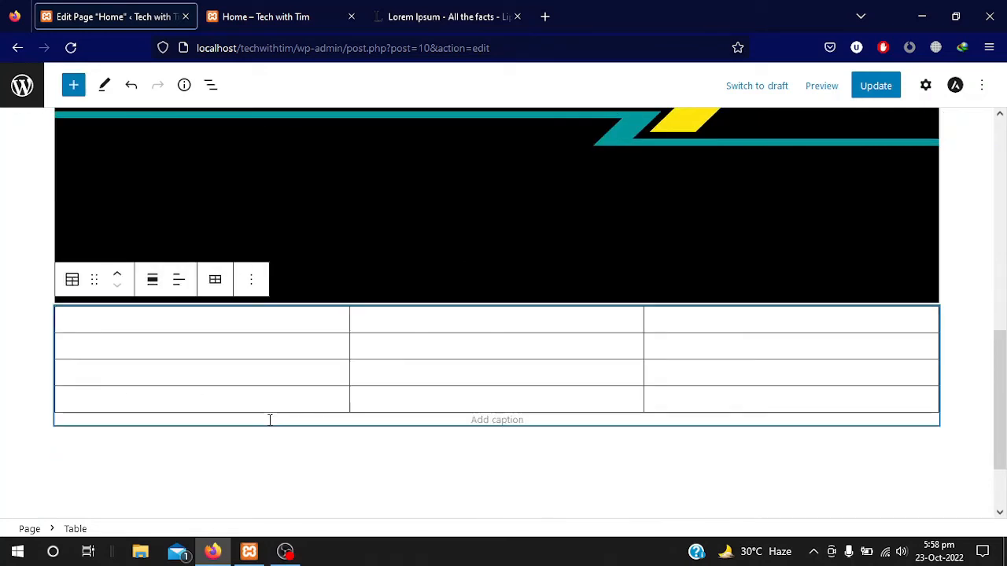
Step: Add the caption "dfghj" to the table and update the page
{"action": "left_click", "coordinate": [144, 323]}
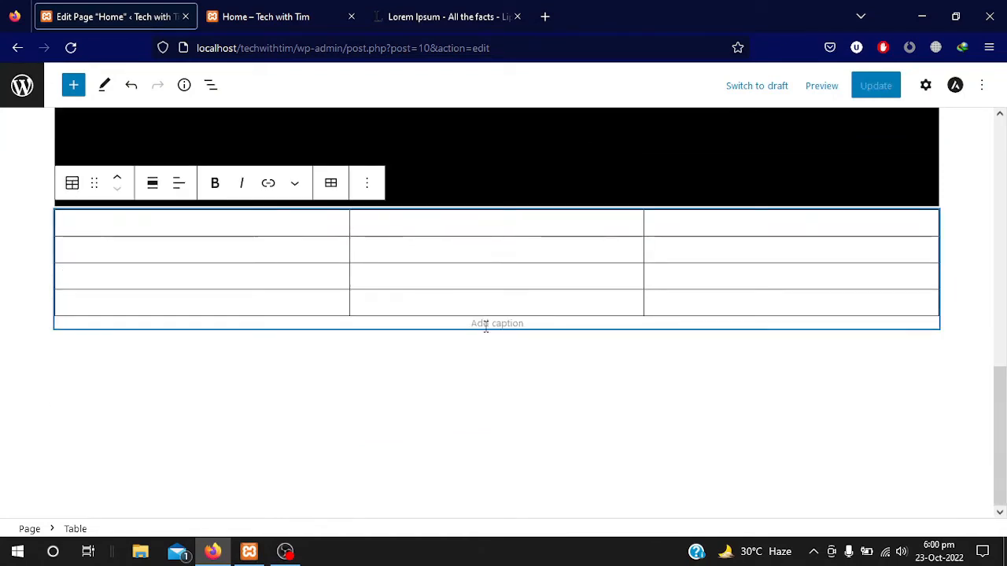
{"action": "type", "text": "dfghj"}
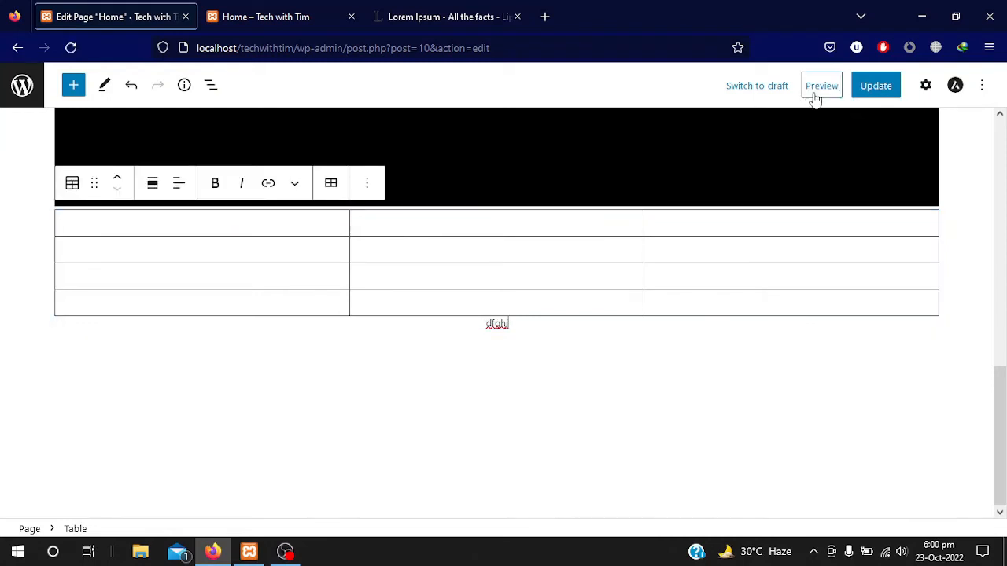
{"action": "left_click", "coordinate": [881, 84]}
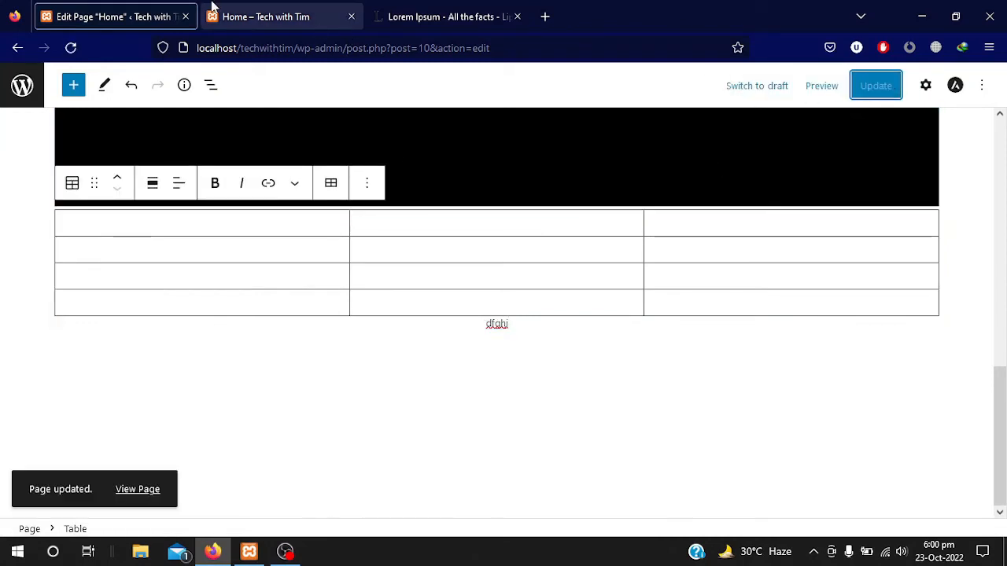
Step: Reload the live Home 2 page to check the empty table and its caption, and return to the editor
{"action": "left_click", "coordinate": [344, 28]}
{"action": "left_click", "coordinate": [71, 48]}
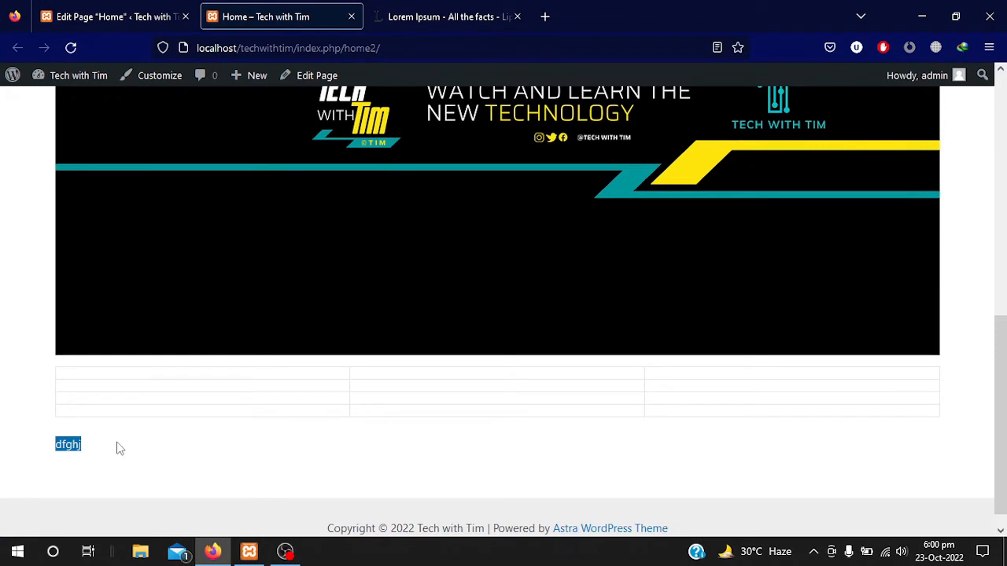
{"action": "left_click", "coordinate": [92, 15]}
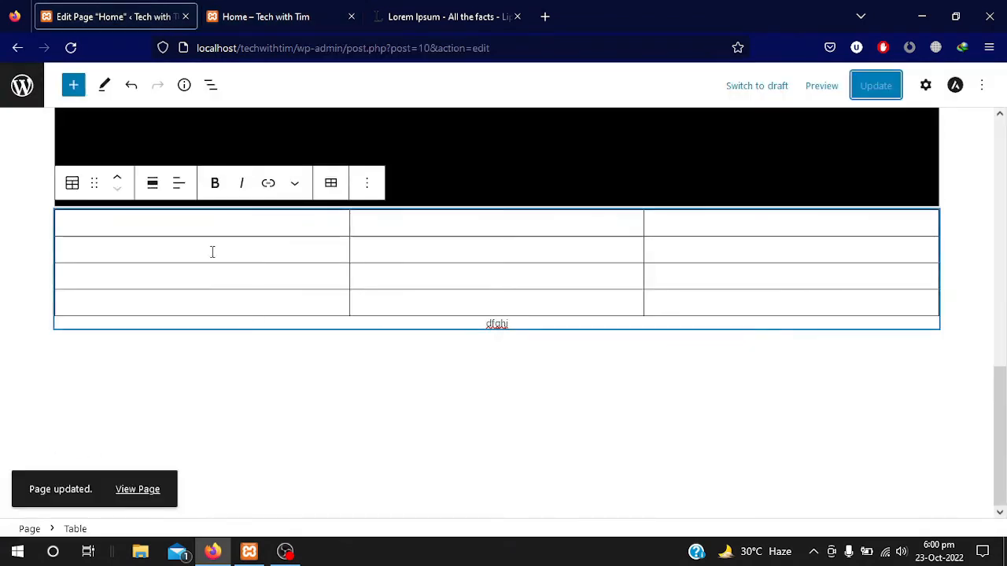
Step: Enter g, h, j in the table's first column, g, k, l in the second, and j, m, l in the third column's lower three rows
{"action": "left_click", "coordinate": [198, 225]}
{"action": "type", "text": "g"}
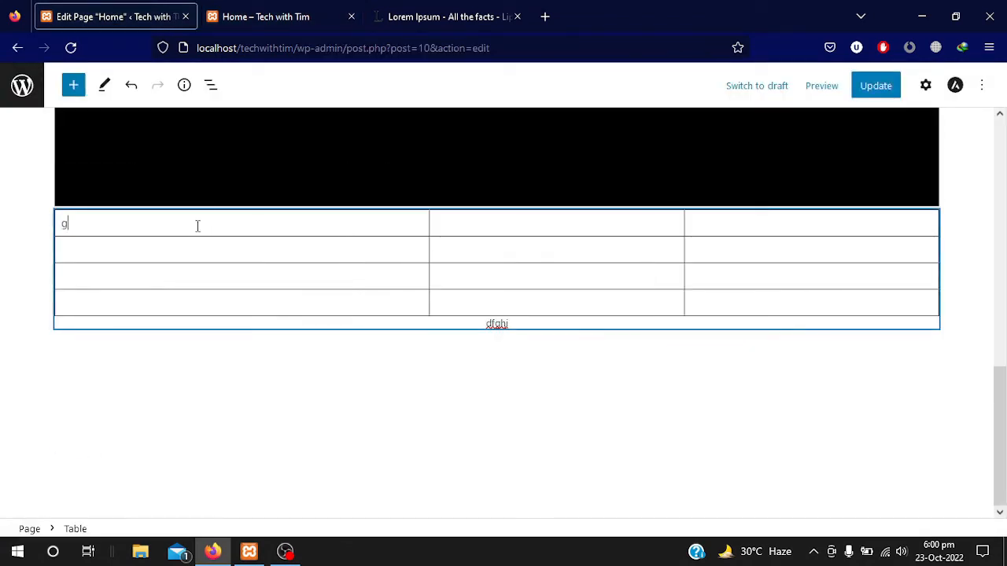
{"action": "left_click", "coordinate": [178, 253]}
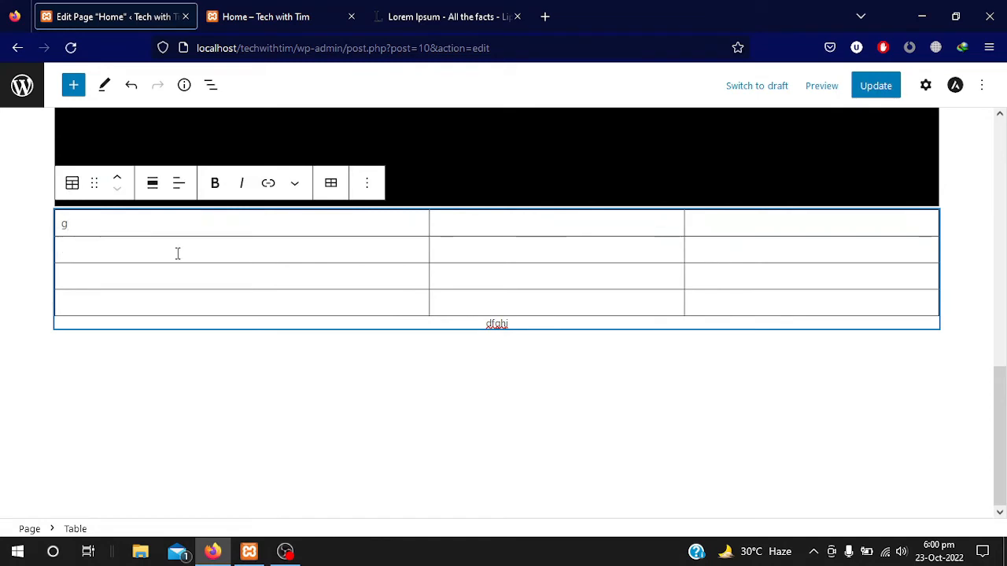
{"action": "type", "text": "h"}
{"action": "left_click", "coordinate": [176, 279]}
{"action": "type", "text": "j"}
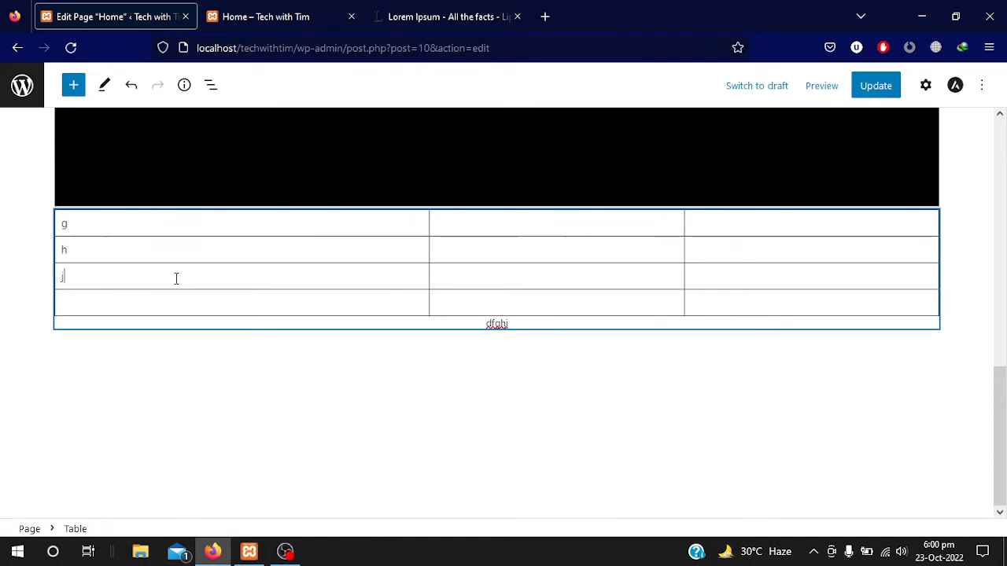
{"action": "left_click", "coordinate": [184, 301]}
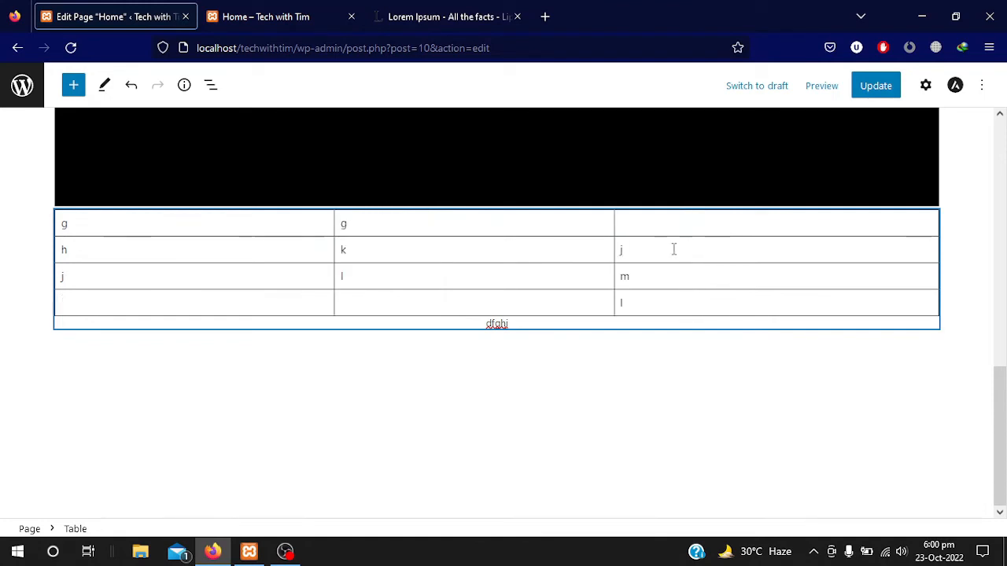
{"action": "left_click", "coordinate": [674, 249]}
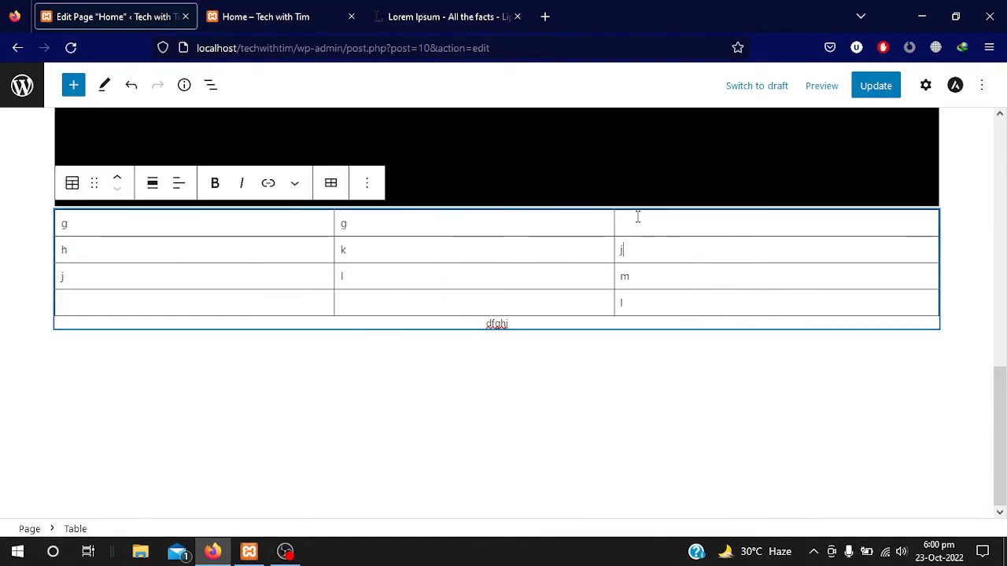
Step: Fill the remaining table cells with j in the first row's third column, and f and j in the last row's first two columns
{"action": "left_click", "coordinate": [637, 221]}
{"action": "type", "text": "j"}
{"action": "left_click", "coordinate": [451, 301]}
{"action": "type", "text": "j"}
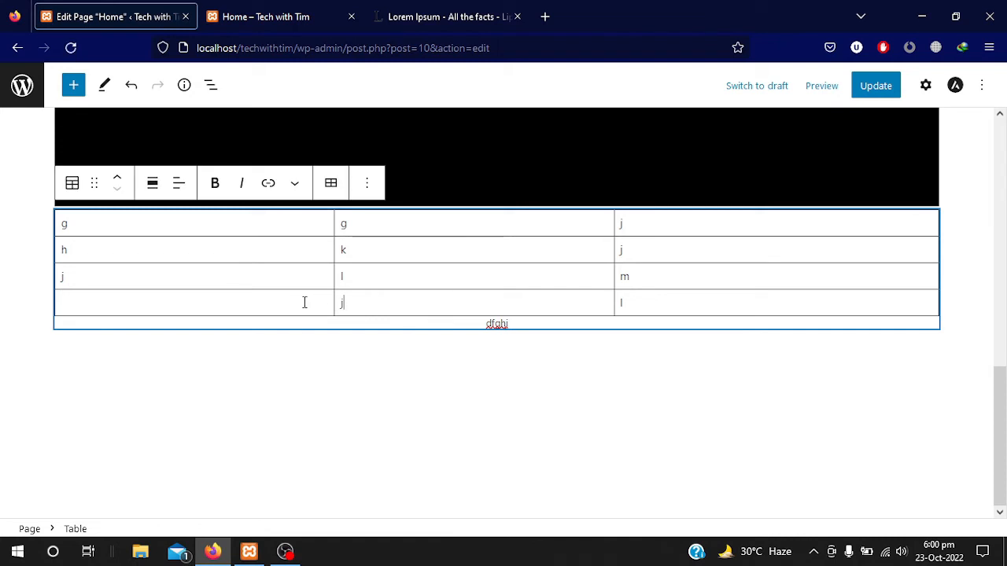
{"action": "left_click", "coordinate": [254, 306]}
{"action": "type", "text": "f"}
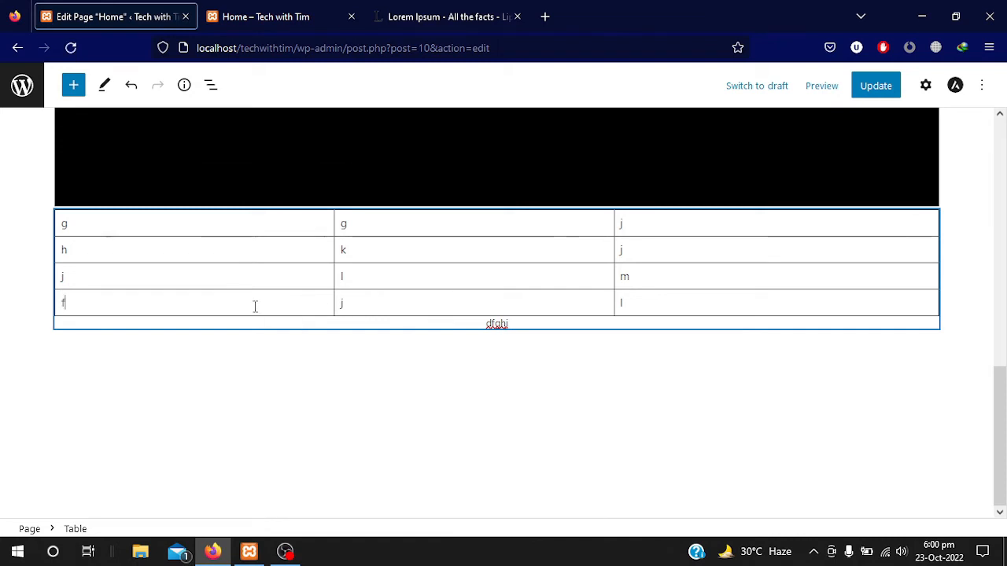
Step: Update the page and reload the live Home 2 page to review the filled table and its caption
{"action": "left_click", "coordinate": [865, 88]}
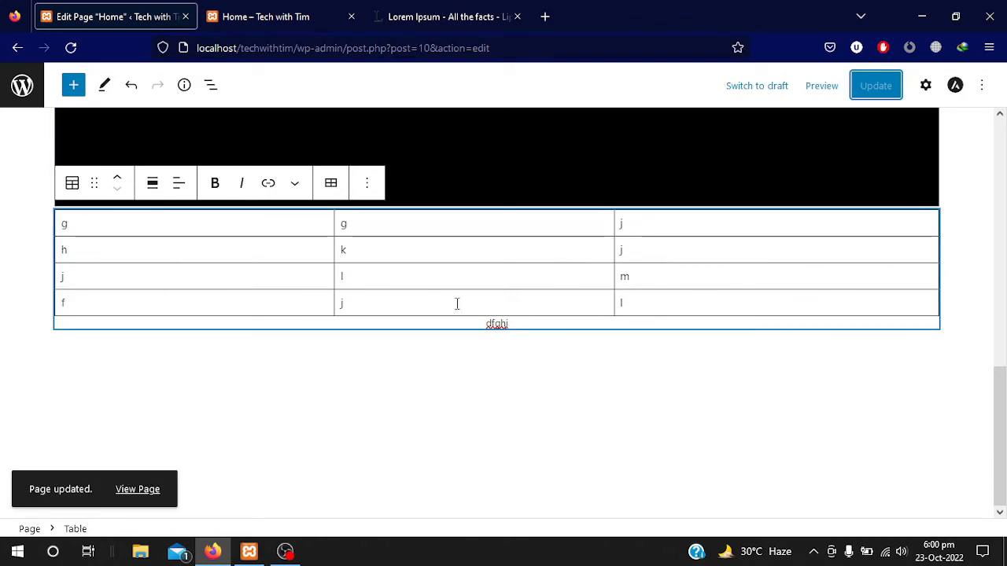
{"action": "left_click", "coordinate": [294, 11]}
{"action": "left_click", "coordinate": [80, 48]}
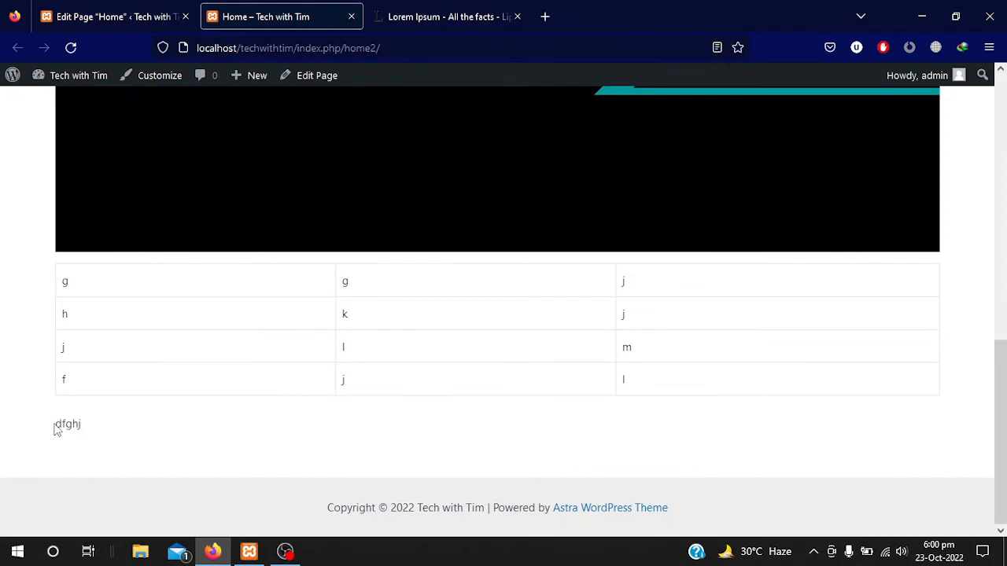
{"action": "left_click_drag", "start_coordinate": [55, 425], "coordinate": [96, 424]}
{"action": "scroll", "coordinate": [294, 391], "scroll_direction": "up", "scroll_amount": 6}
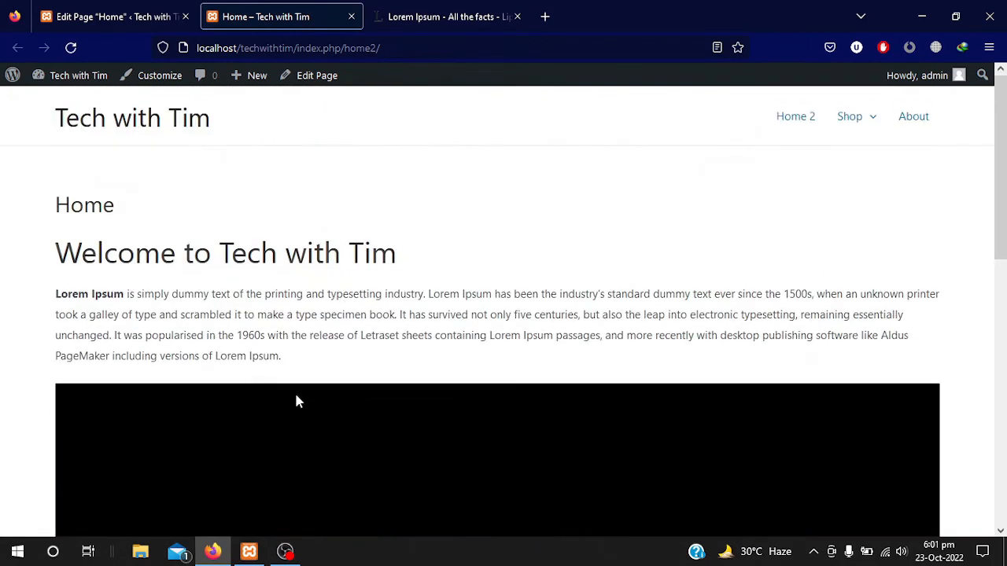
{"action": "scroll", "coordinate": [294, 391], "scroll_direction": "down", "scroll_amount": 2}
Step: Return to the Home page editor and open the full block library in a new empty block below the table
{"action": "left_click", "coordinate": [114, 16]}
{"action": "left_click", "coordinate": [549, 325]}
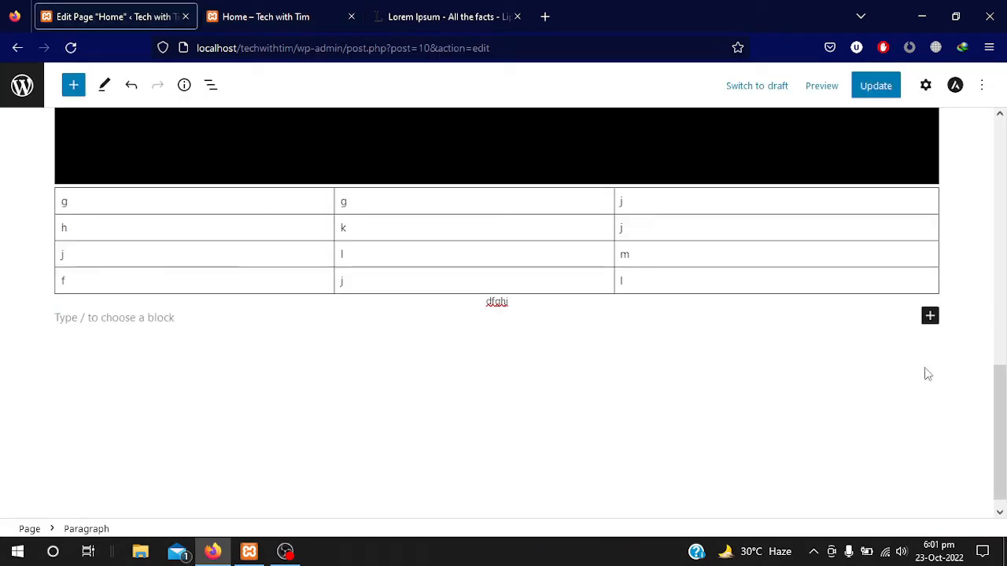
{"action": "left_click", "coordinate": [929, 316]}
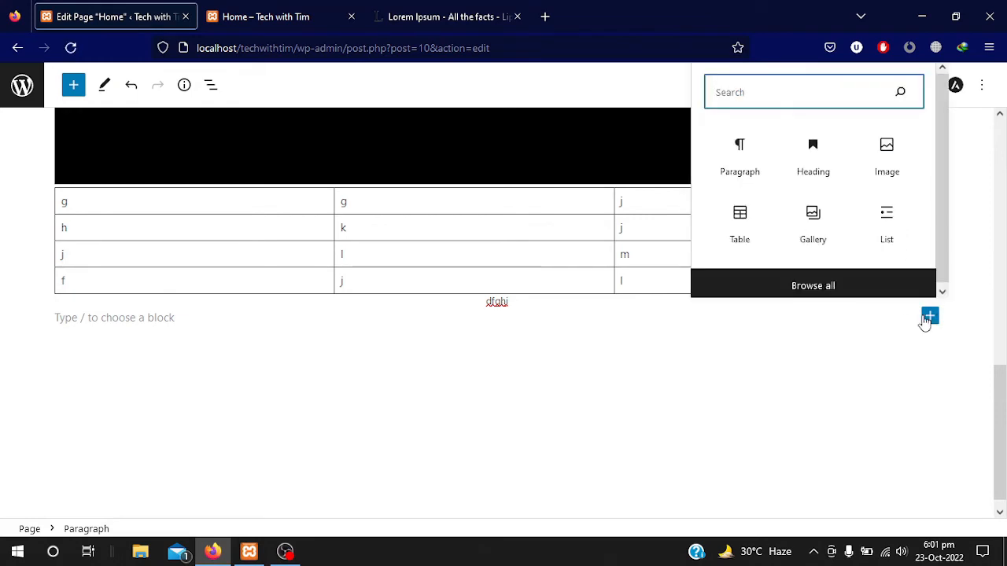
{"action": "left_click", "coordinate": [820, 287]}
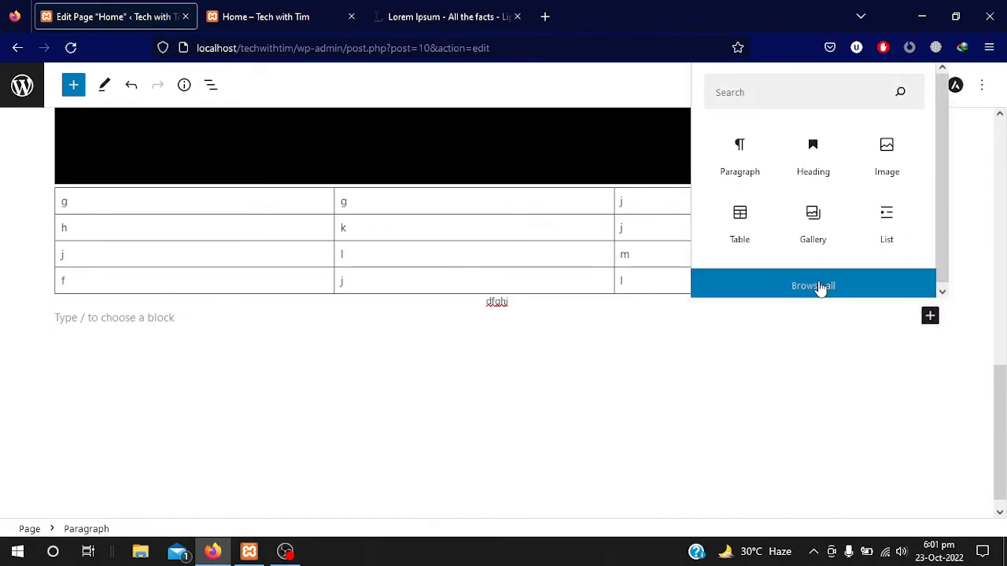
Step: Examine the available Text, Media and Design blocks in the block library
{"action": "mouse_move", "coordinate": [128, 375]}
{"action": "scroll", "coordinate": [97, 374], "scroll_direction": "down", "scroll_amount": 1}
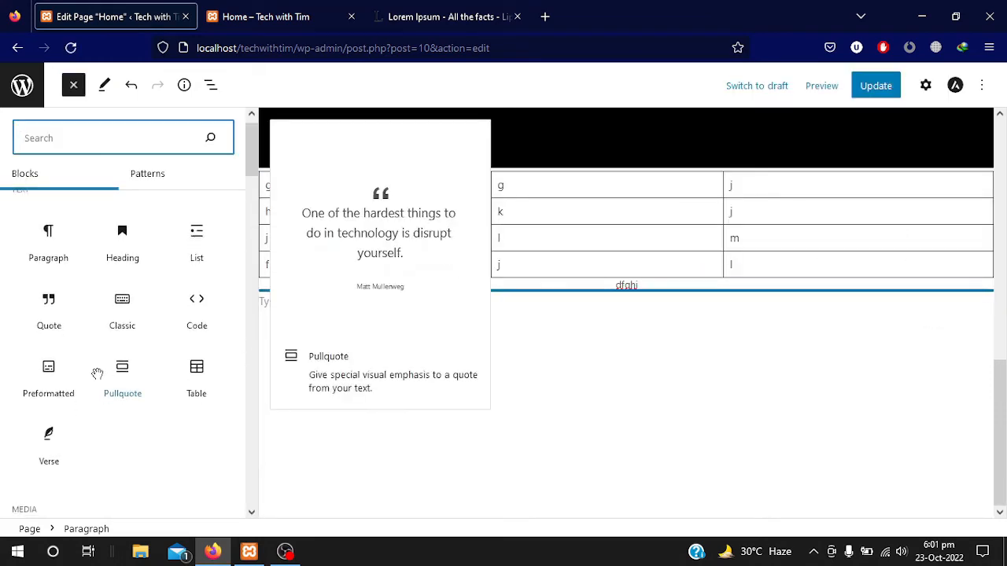
{"action": "scroll", "coordinate": [96, 374], "scroll_direction": "down", "scroll_amount": 3}
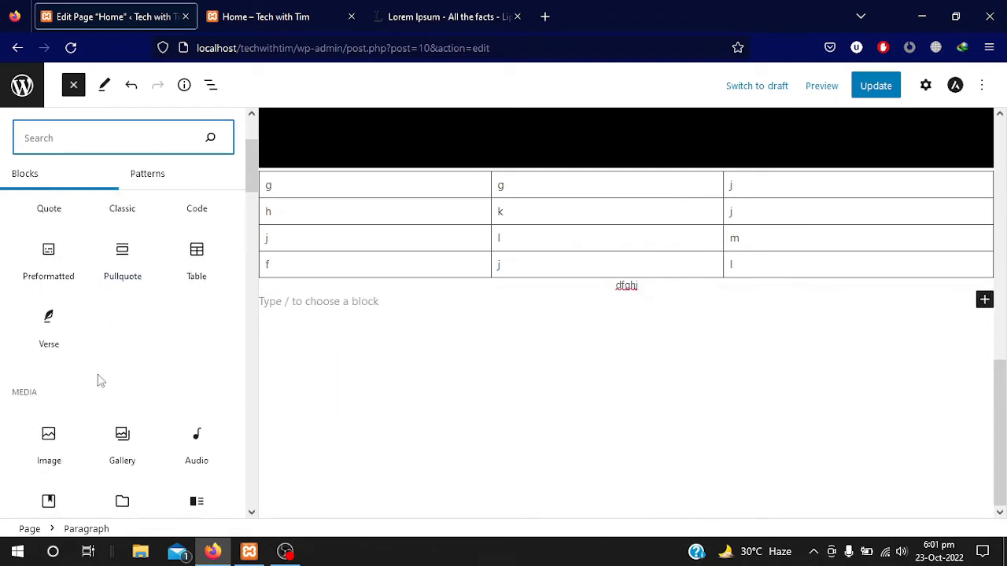
{"action": "scroll", "coordinate": [100, 381], "scroll_direction": "down", "scroll_amount": 4}
{"action": "mouse_move", "coordinate": [63, 343]}
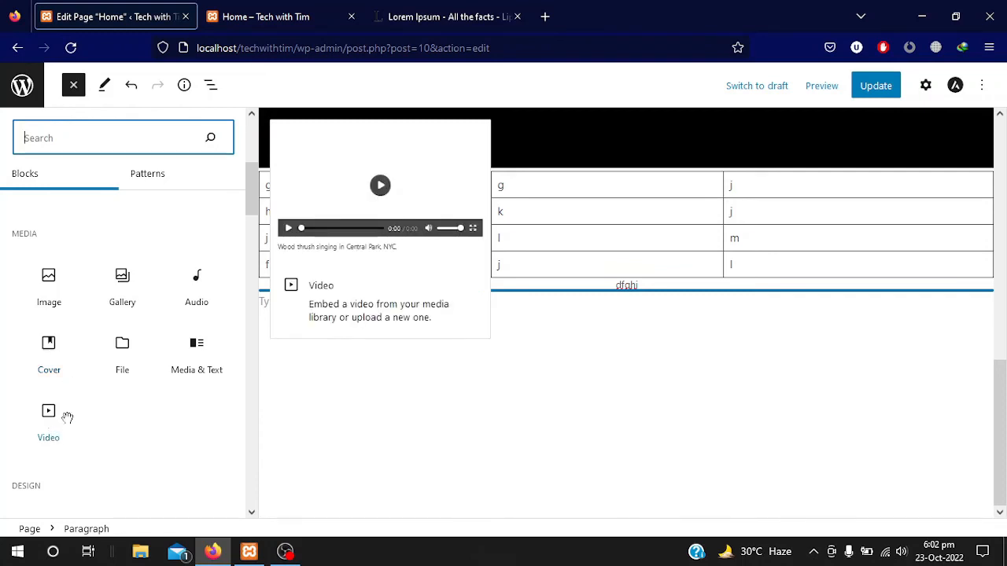
{"action": "scroll", "coordinate": [94, 420], "scroll_direction": "down", "scroll_amount": 4}
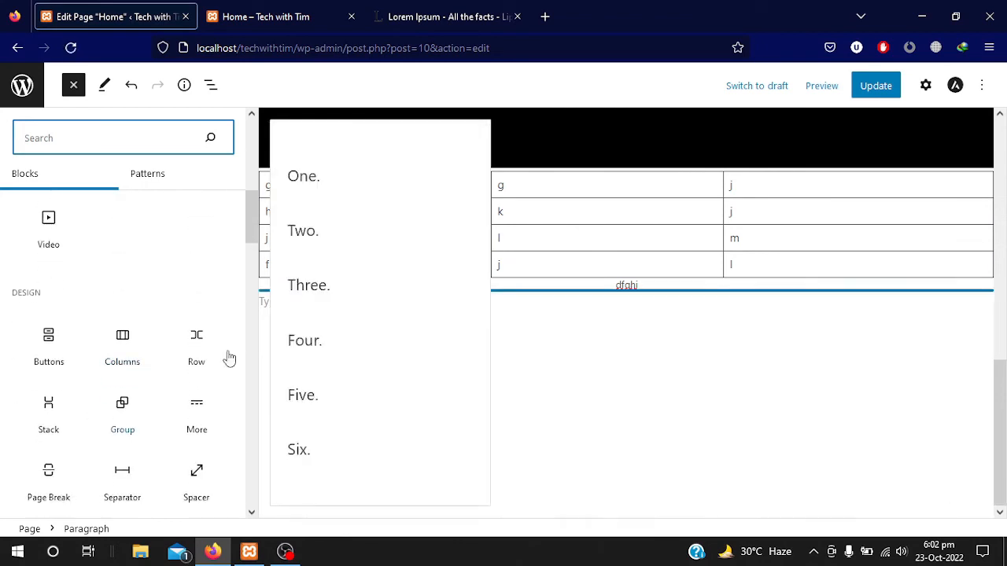
{"action": "scroll", "coordinate": [173, 436], "scroll_direction": "down", "scroll_amount": 1}
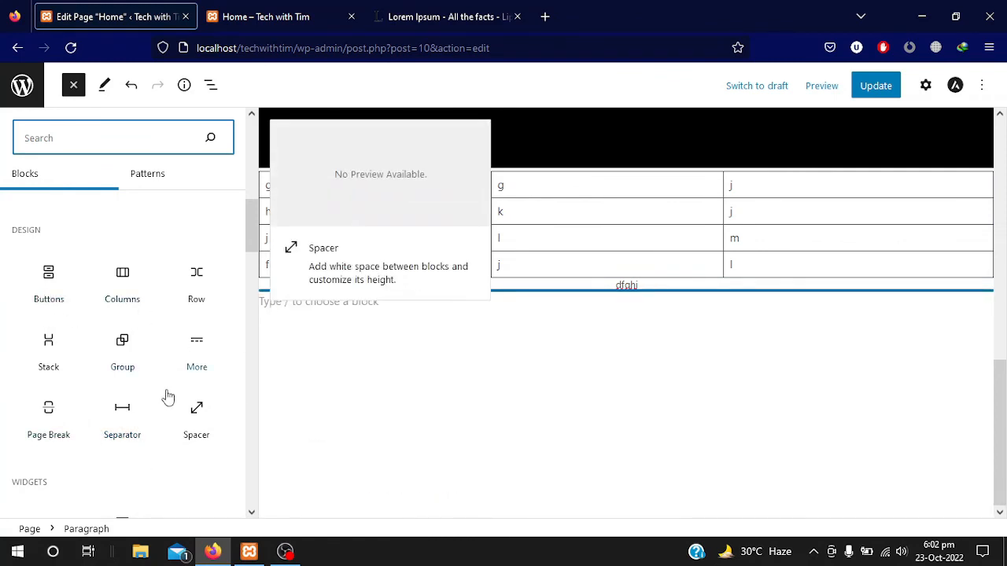
Step: Add a Calendar block from the Widgets category below the table on the Home page
{"action": "scroll", "coordinate": [144, 413], "scroll_direction": "down", "scroll_amount": 4}
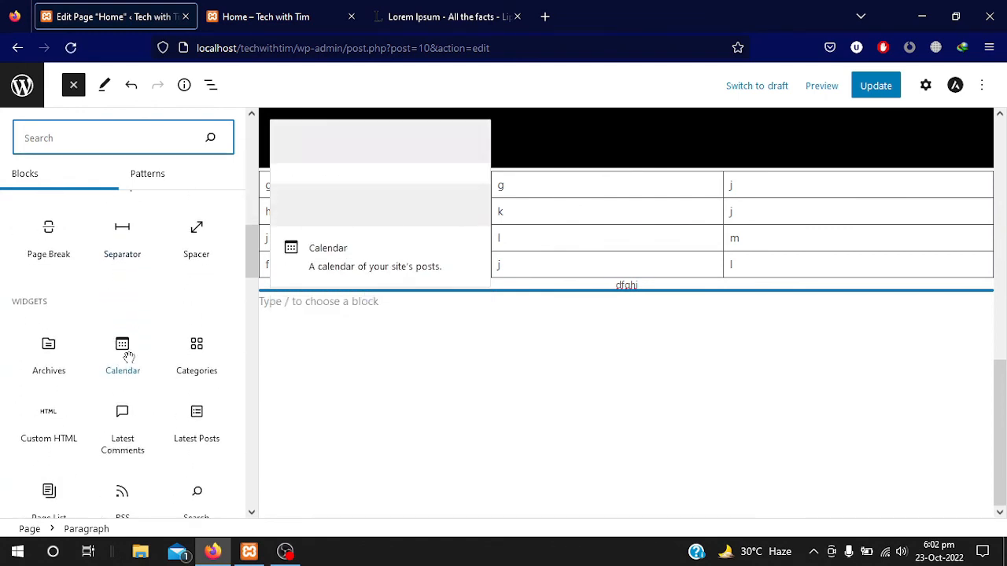
{"action": "left_click", "coordinate": [125, 355]}
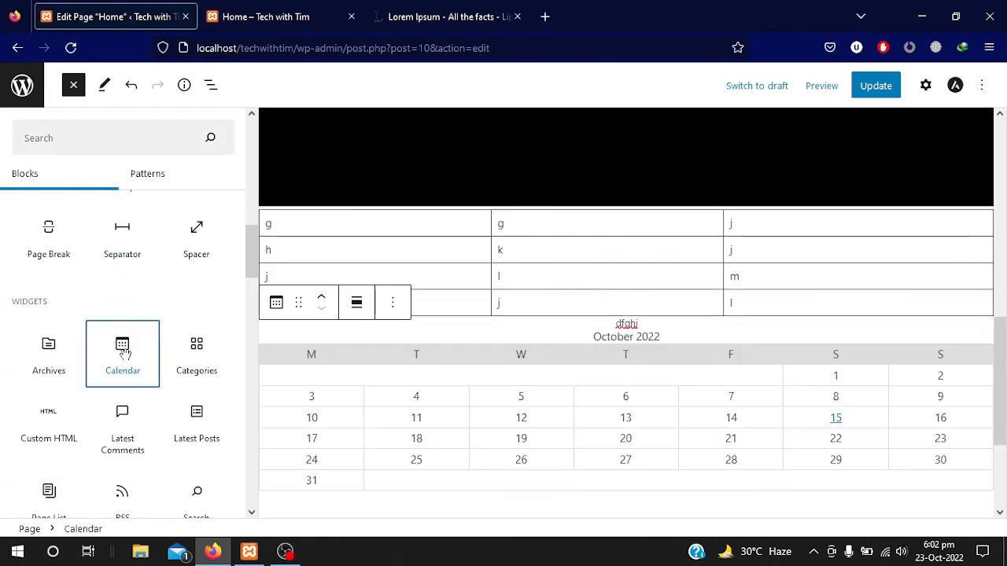
{"action": "scroll", "coordinate": [510, 396], "scroll_direction": "down", "scroll_amount": 1}
{"action": "scroll", "coordinate": [510, 396], "scroll_direction": "down", "scroll_amount": 1}
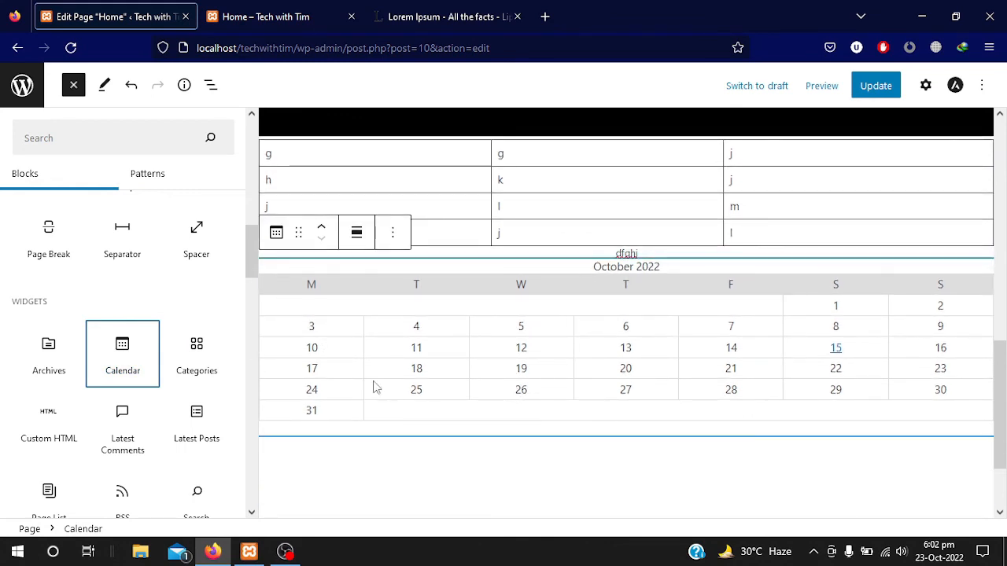
Step: Examine the remaining Widgets and Theme blocks, and revisit the Text and Media blocks in the library
{"action": "scroll", "coordinate": [122, 391], "scroll_direction": "down", "scroll_amount": 2}
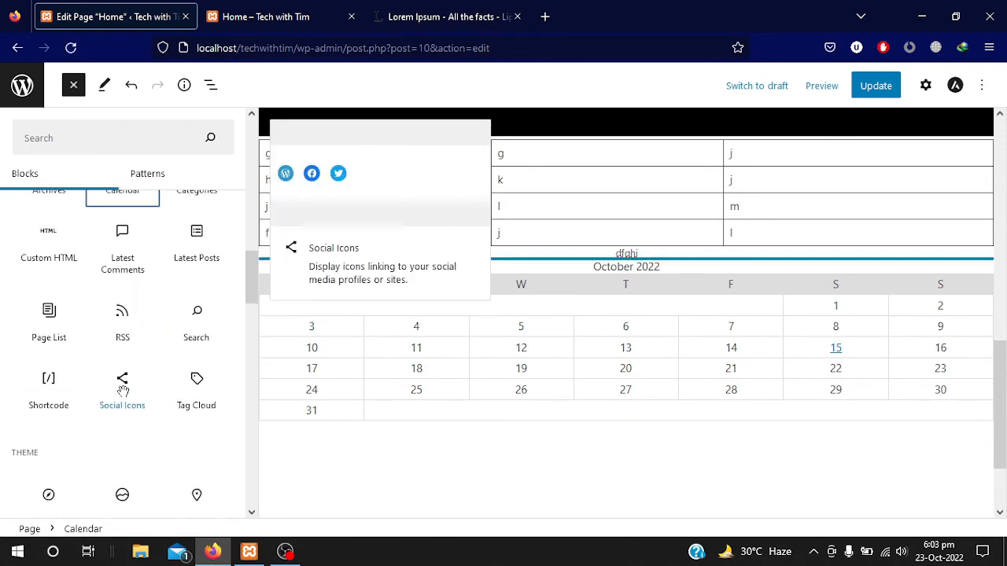
{"action": "scroll", "coordinate": [122, 391], "scroll_direction": "down", "scroll_amount": 2}
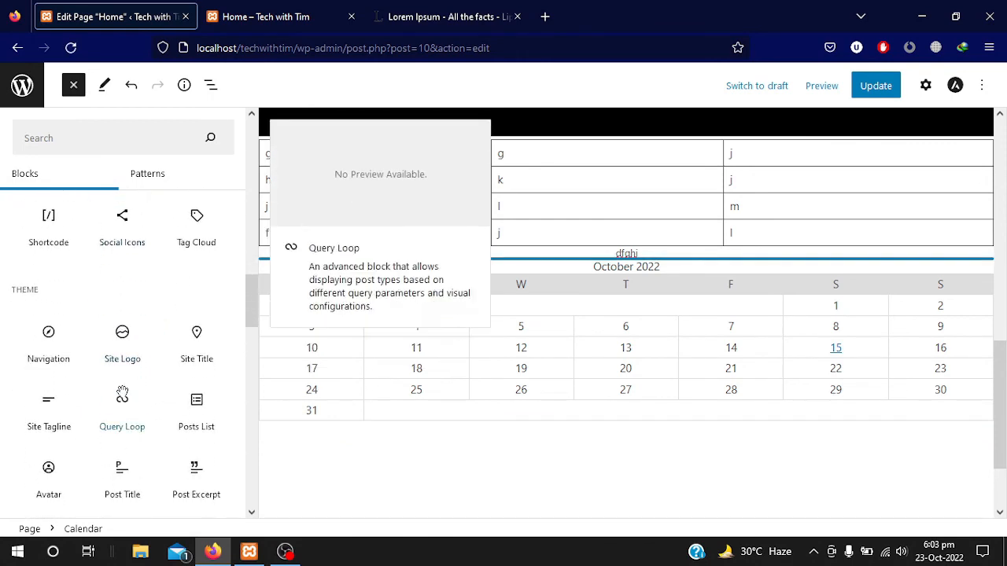
{"action": "scroll", "coordinate": [122, 417], "scroll_direction": "down", "scroll_amount": 2}
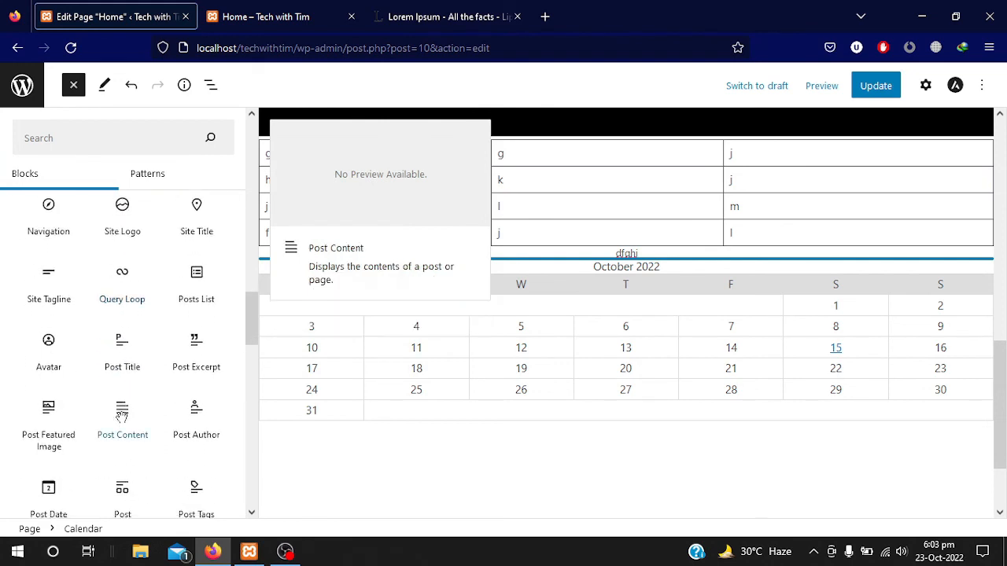
{"action": "scroll", "coordinate": [122, 417], "scroll_direction": "down", "scroll_amount": 1}
{"action": "scroll", "coordinate": [120, 415], "scroll_direction": "up", "scroll_amount": 15}
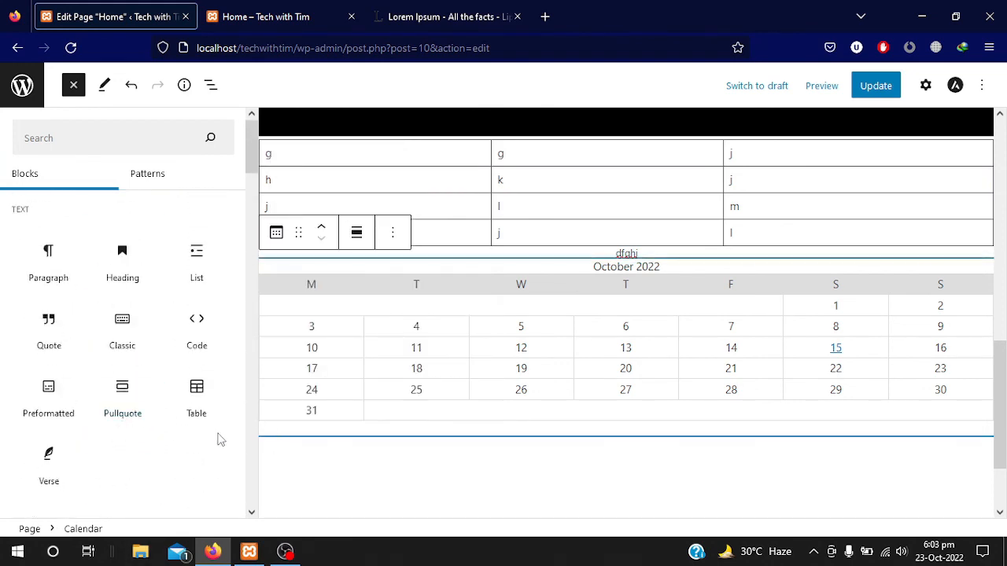
{"action": "scroll", "coordinate": [130, 445], "scroll_direction": "down", "scroll_amount": 1}
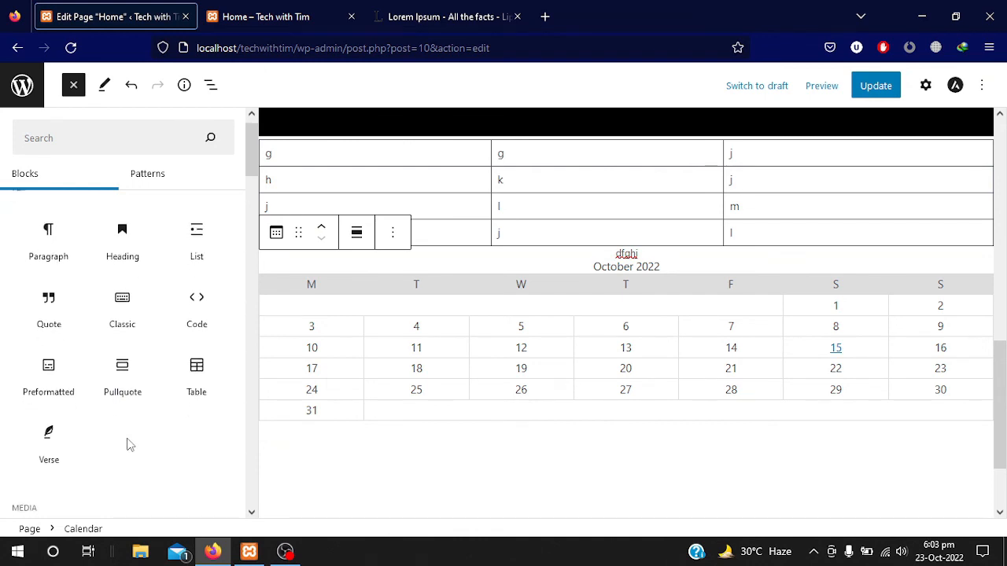
{"action": "scroll", "coordinate": [129, 443], "scroll_direction": "up", "scroll_amount": 2}
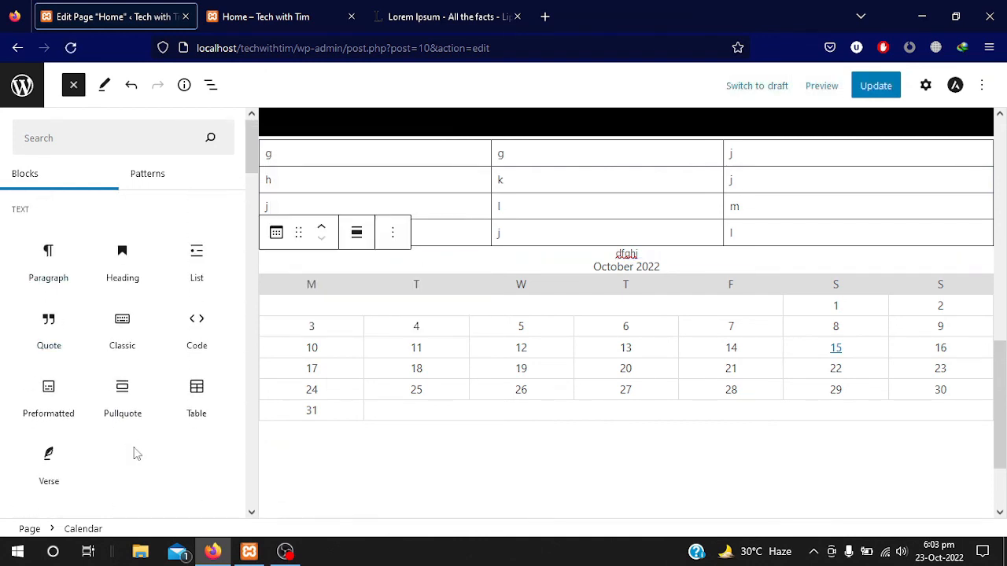
{"action": "scroll", "coordinate": [134, 449], "scroll_direction": "down", "scroll_amount": 4}
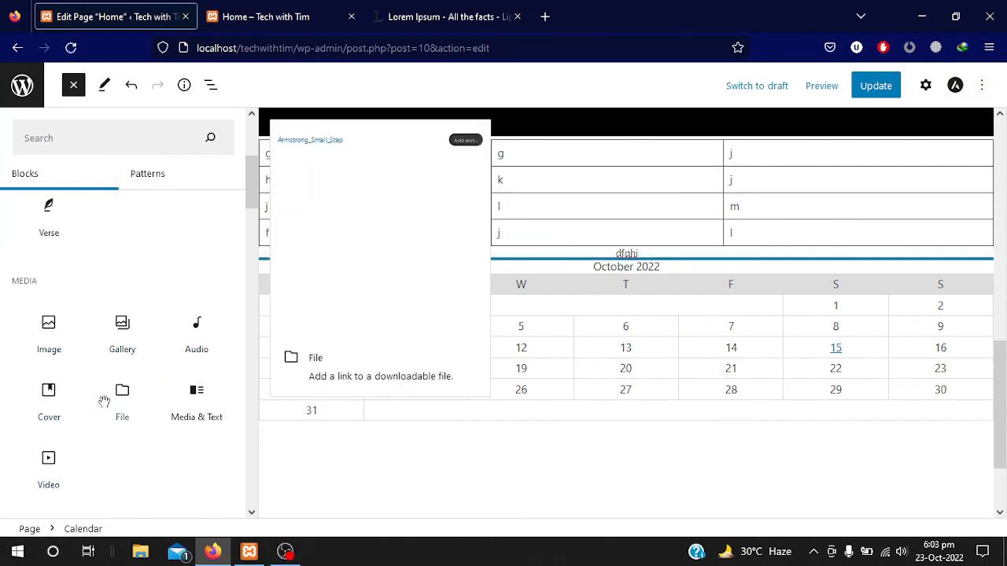
{"action": "scroll", "coordinate": [134, 311], "scroll_direction": "up", "scroll_amount": 1}
{"action": "scroll", "coordinate": [134, 310], "scroll_direction": "up", "scroll_amount": 3}
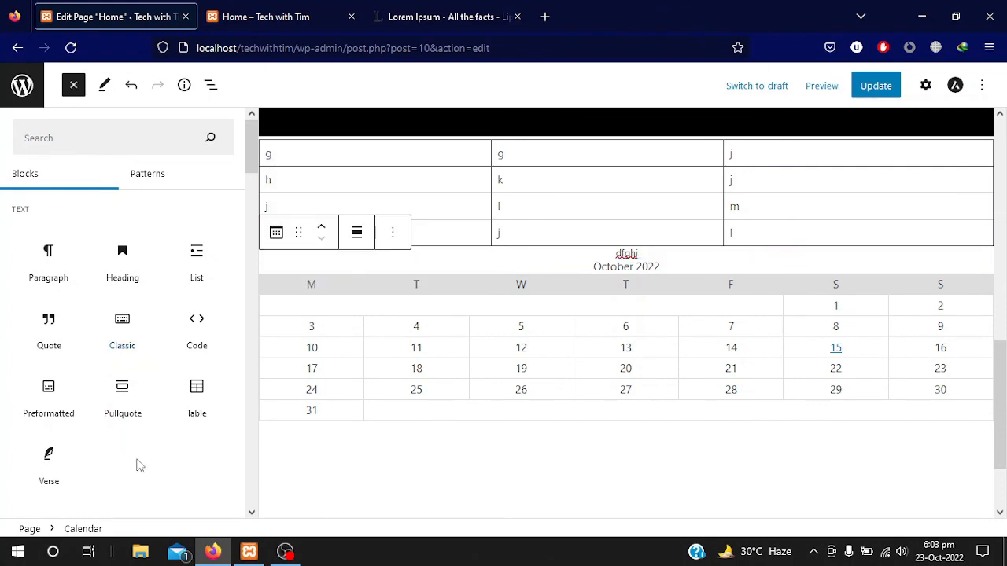
Step: Update the Home page to save the added Calendar block
{"action": "left_click", "coordinate": [876, 87]}
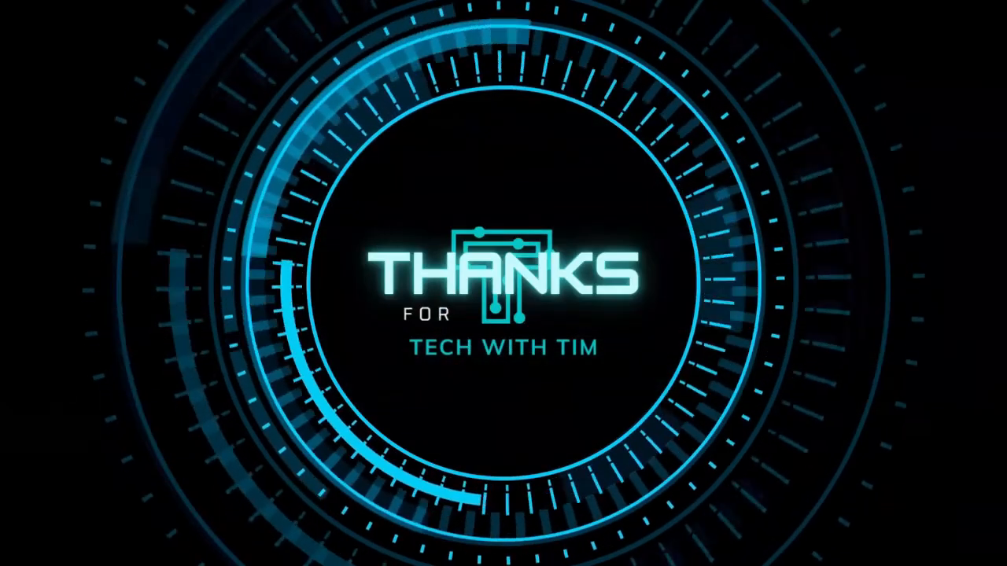